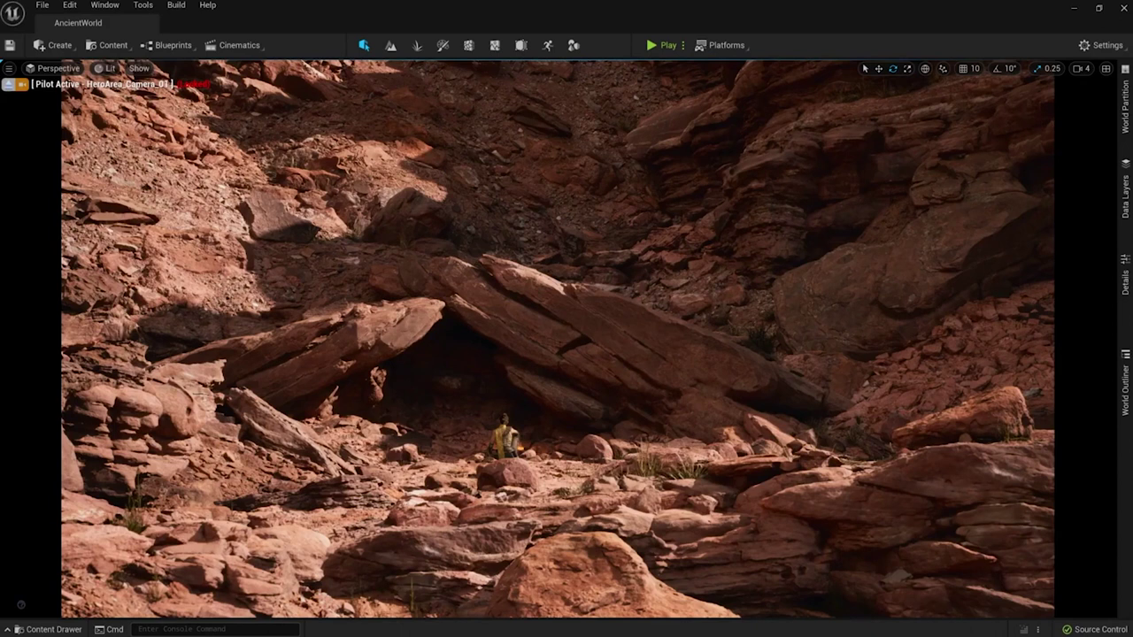
Place the monolith mesh beside the cave, show editor icons, and restore the World Outliner tab
key(ctrl+space)
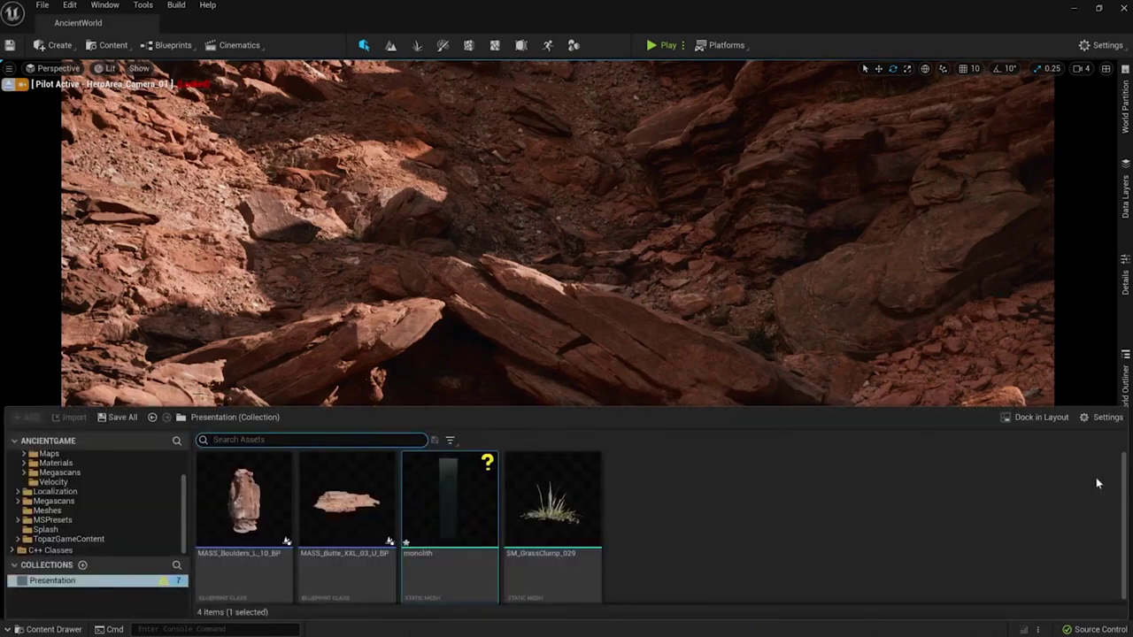
drag(450, 497, 306, 475)
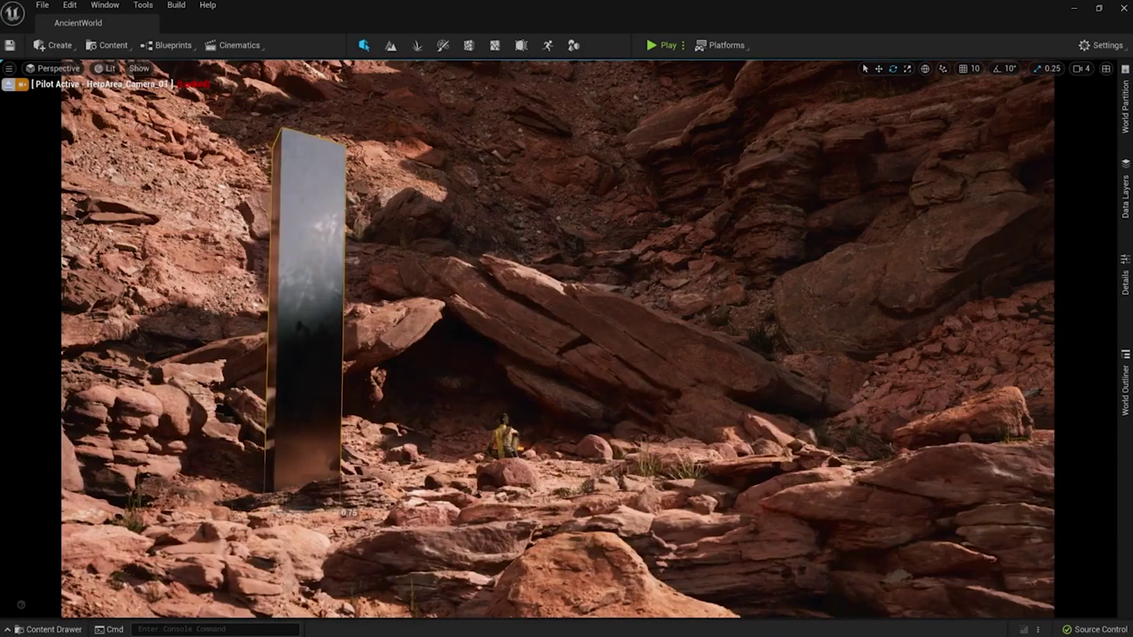
key(g)
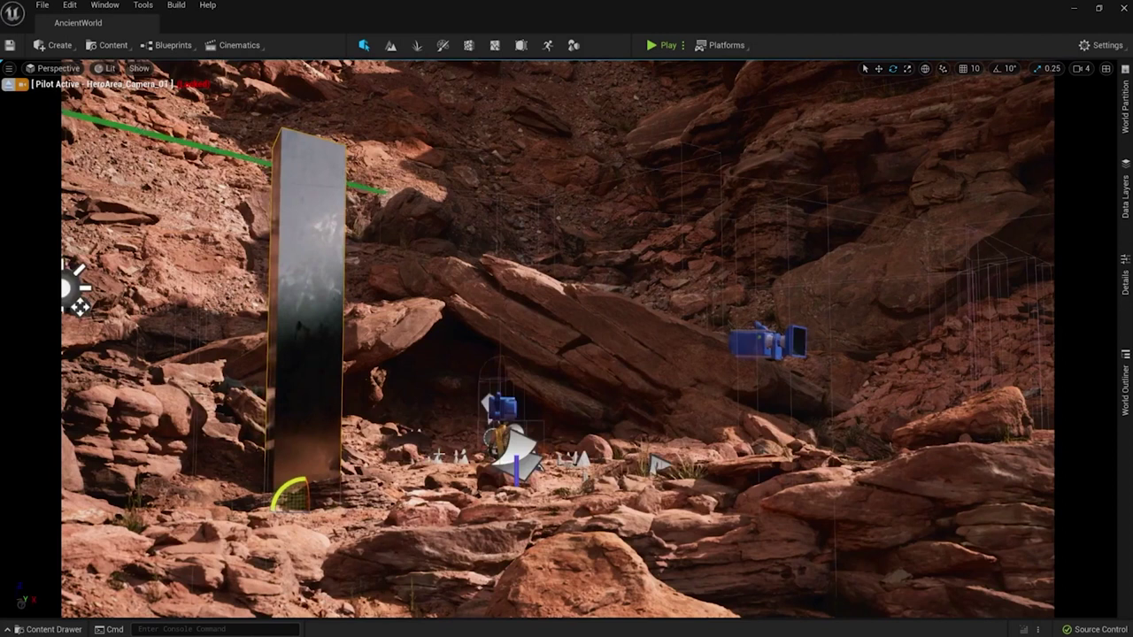
right_click(1125, 392)
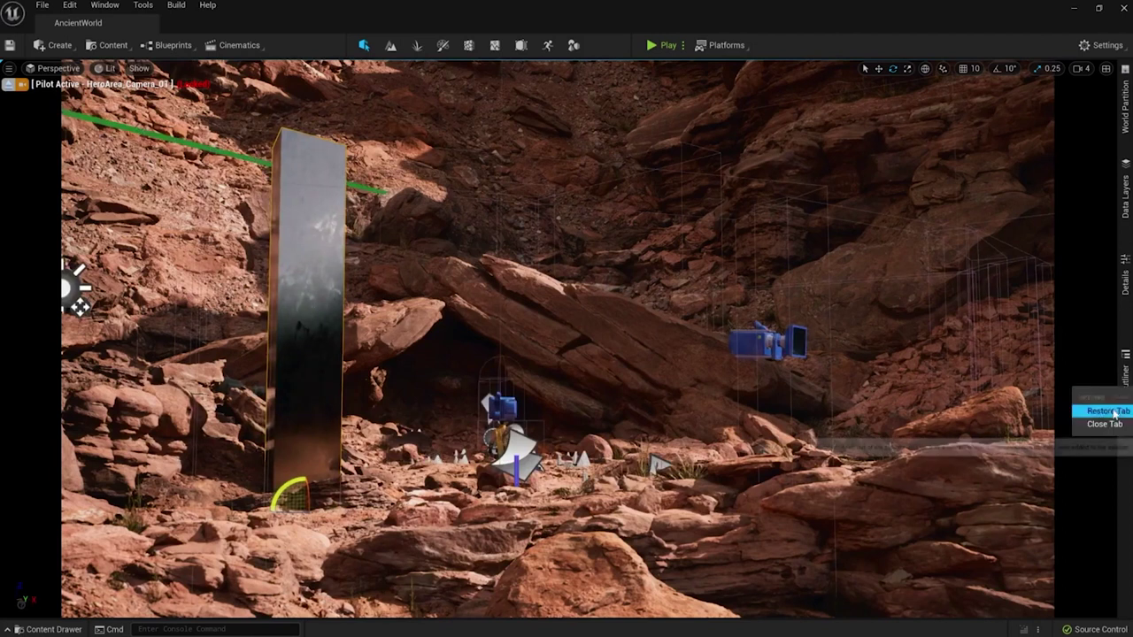
click(1077, 357)
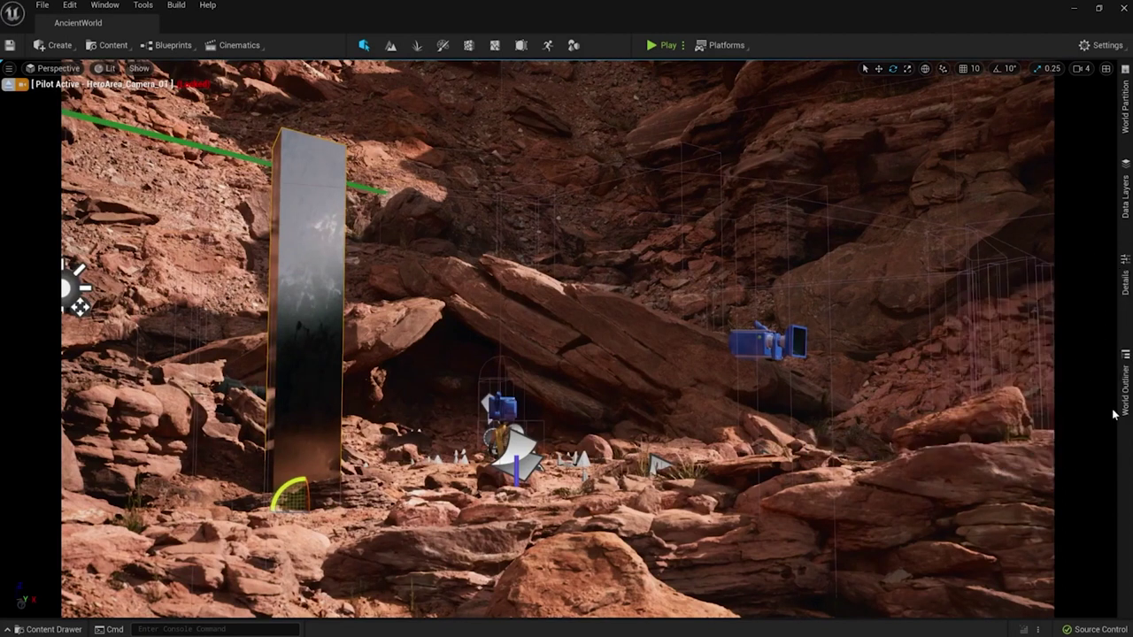
Restore the Details panel, docked below the World Outliner
right_click(1128, 291)
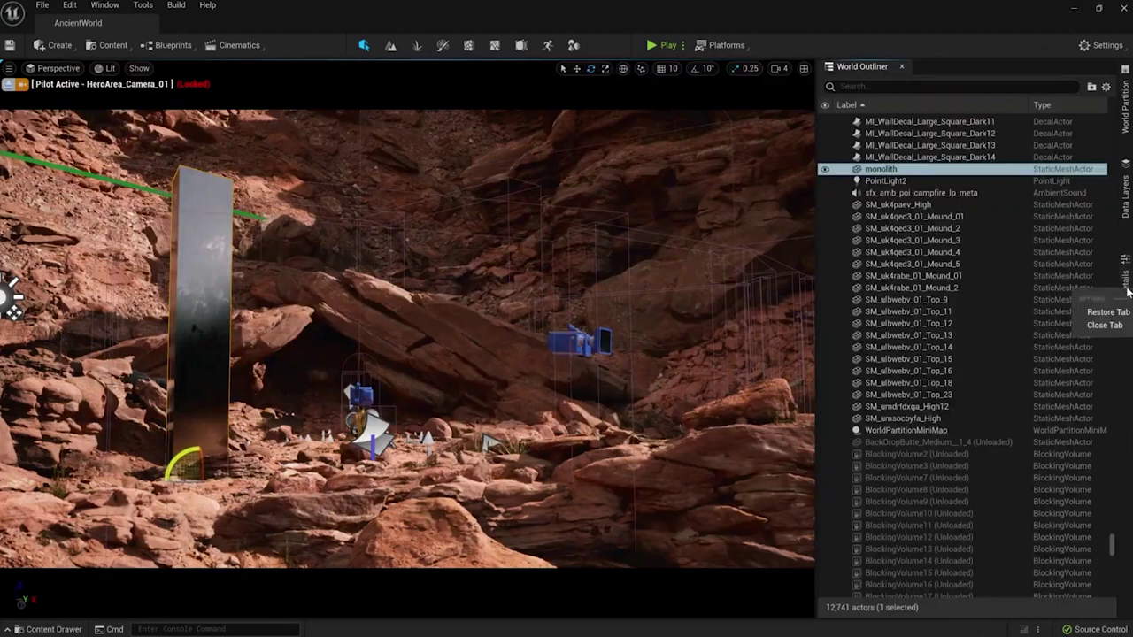
click(1119, 313)
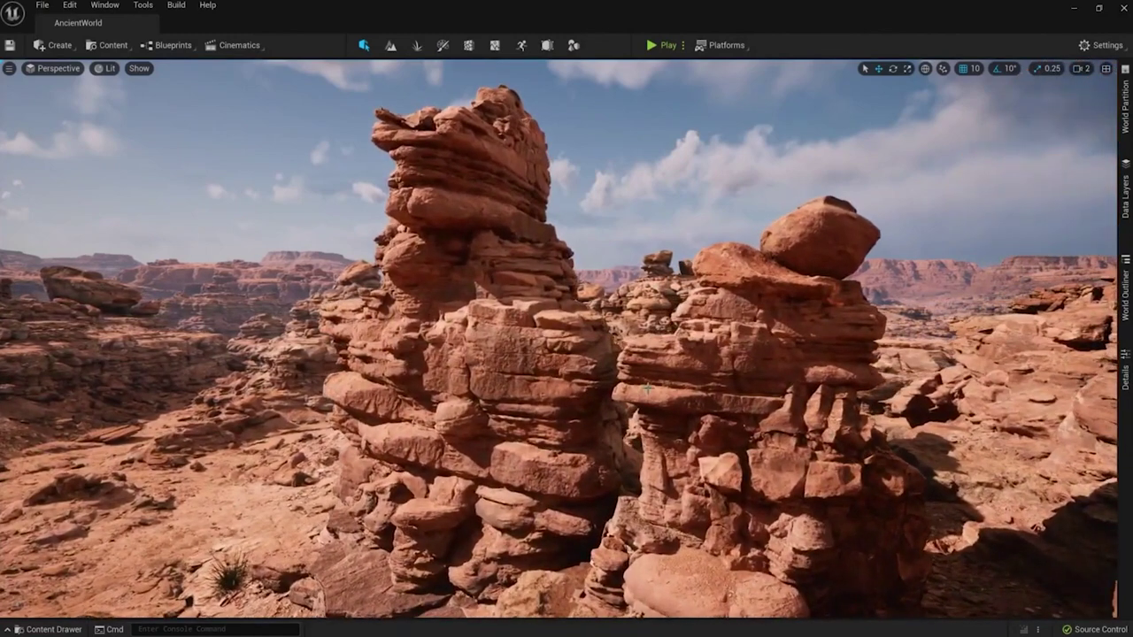
View the rocks with Nanite Triangles visualization, then return to Lit shading
click(105, 68)
mouse_move(165, 244)
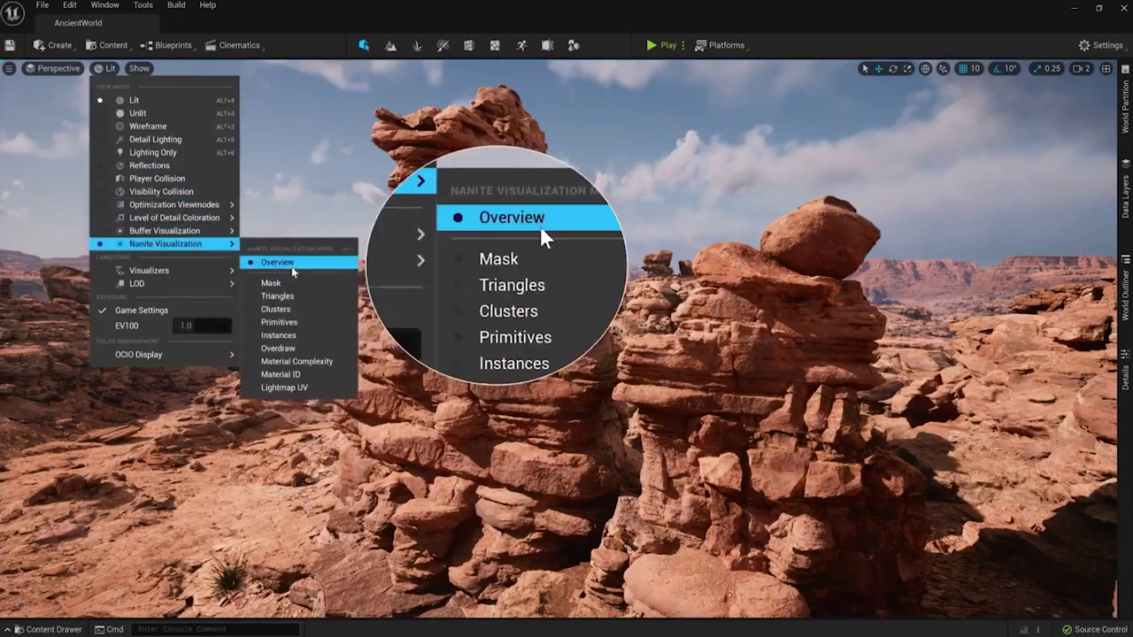
click(297, 300)
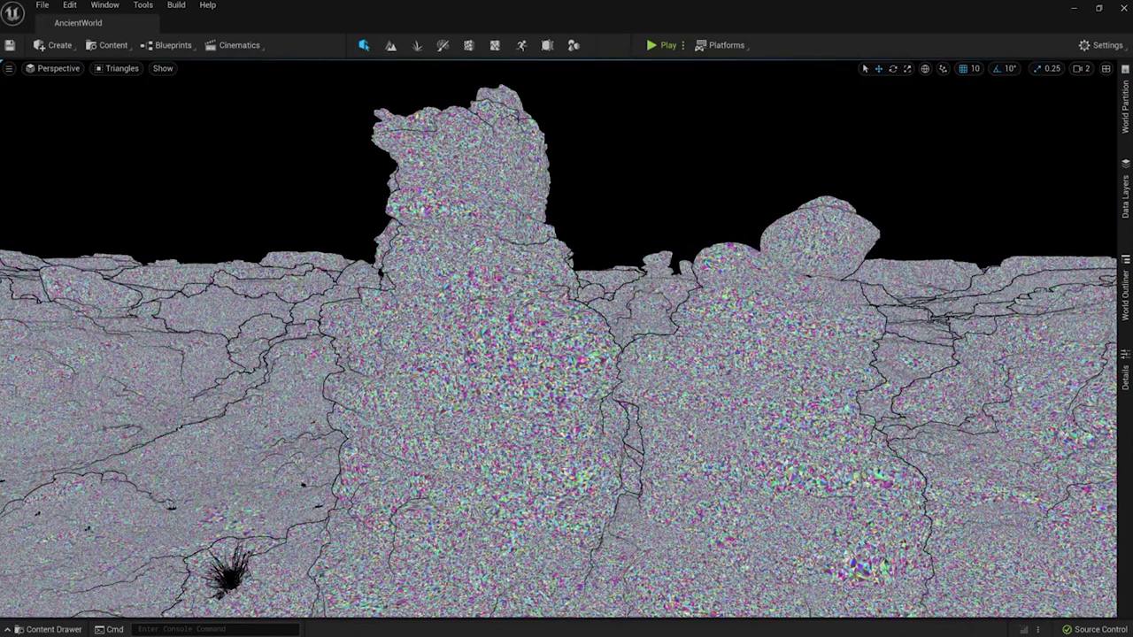
click(124, 68)
click(139, 98)
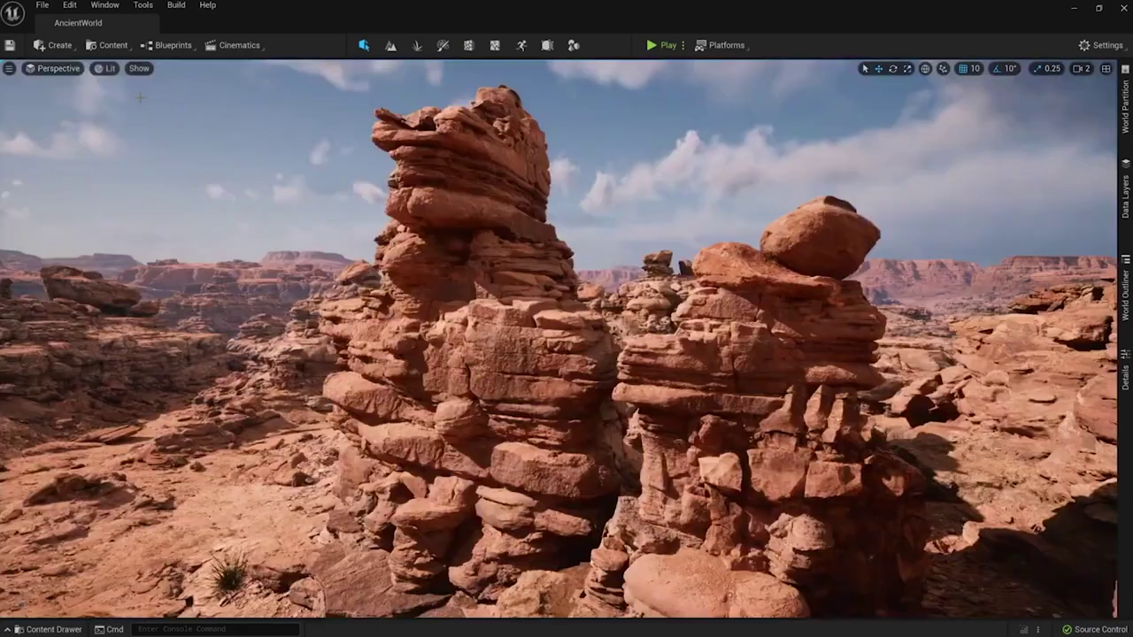
Fly toward the central rock mound and switch to Nanite Instances visualization
key(Up)
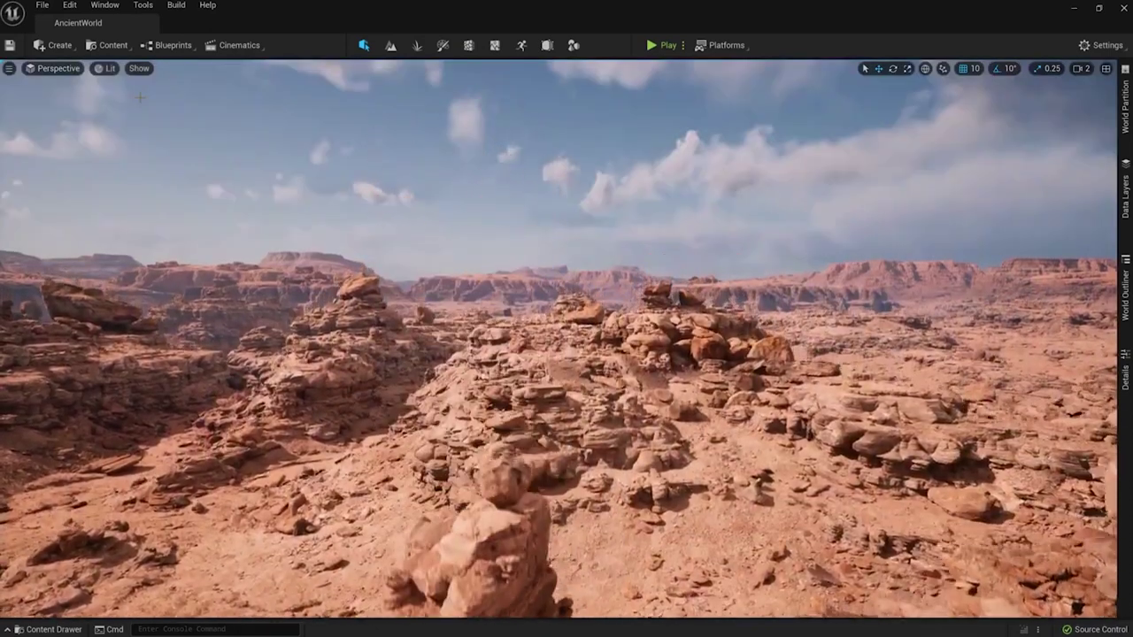
key(Up)
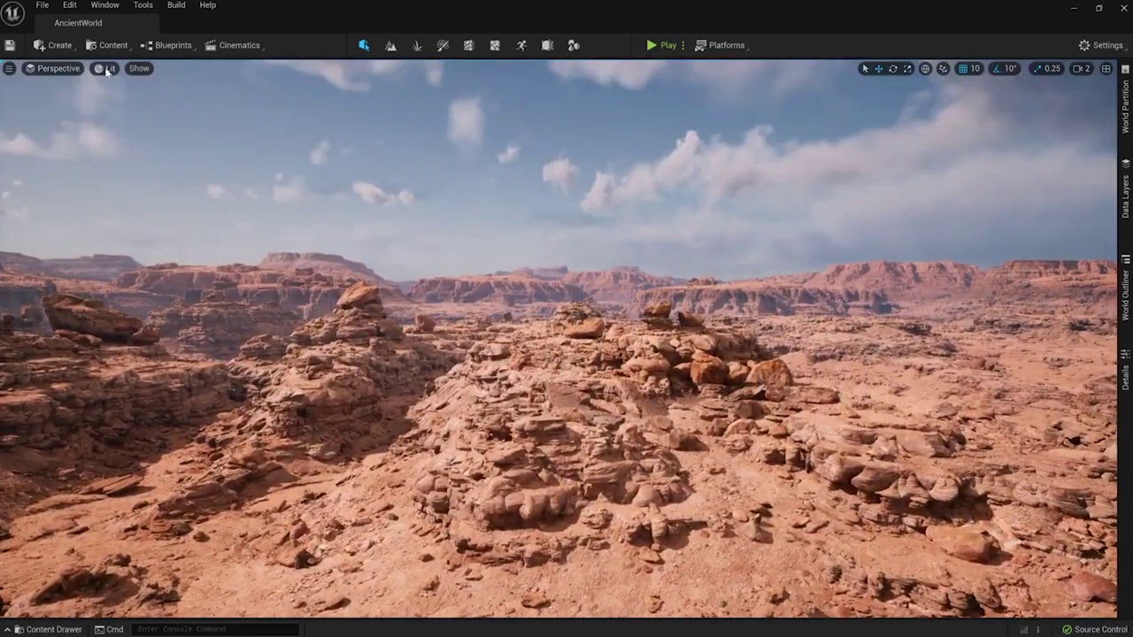
click(106, 69)
mouse_move(159, 246)
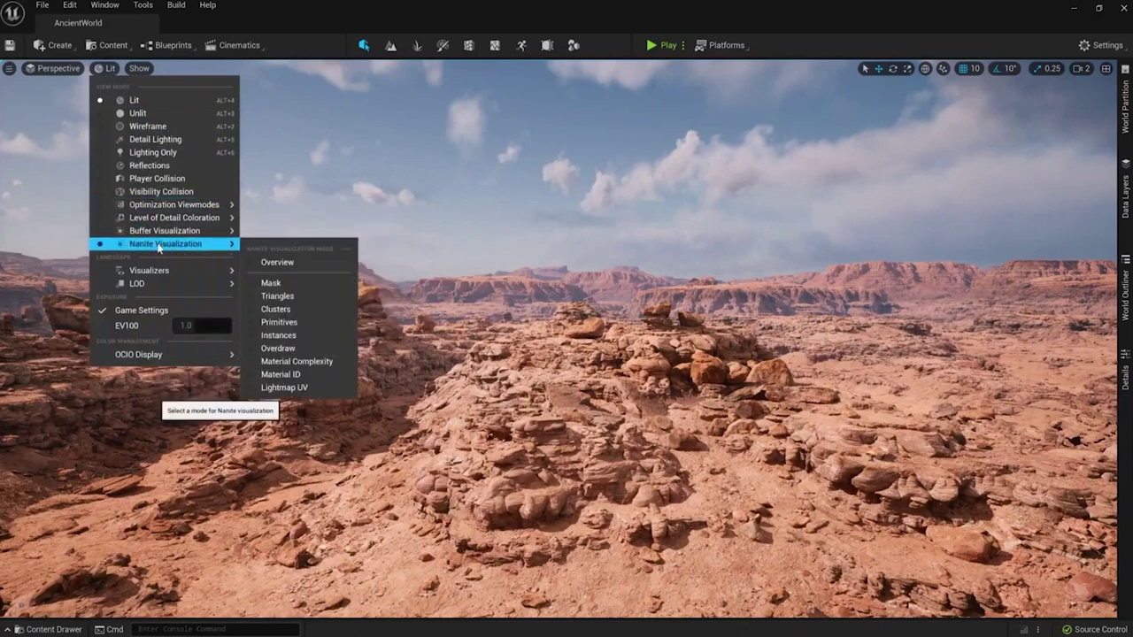
click(292, 337)
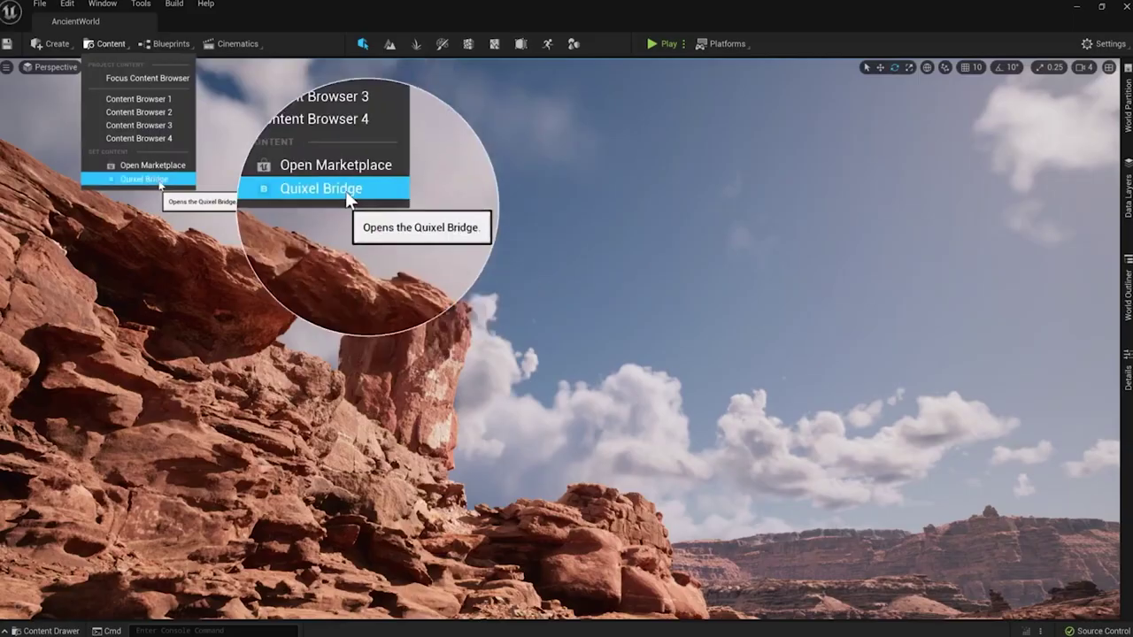
Launch Quixel Bridge from the Content menu and browse its Collections
click(144, 178)
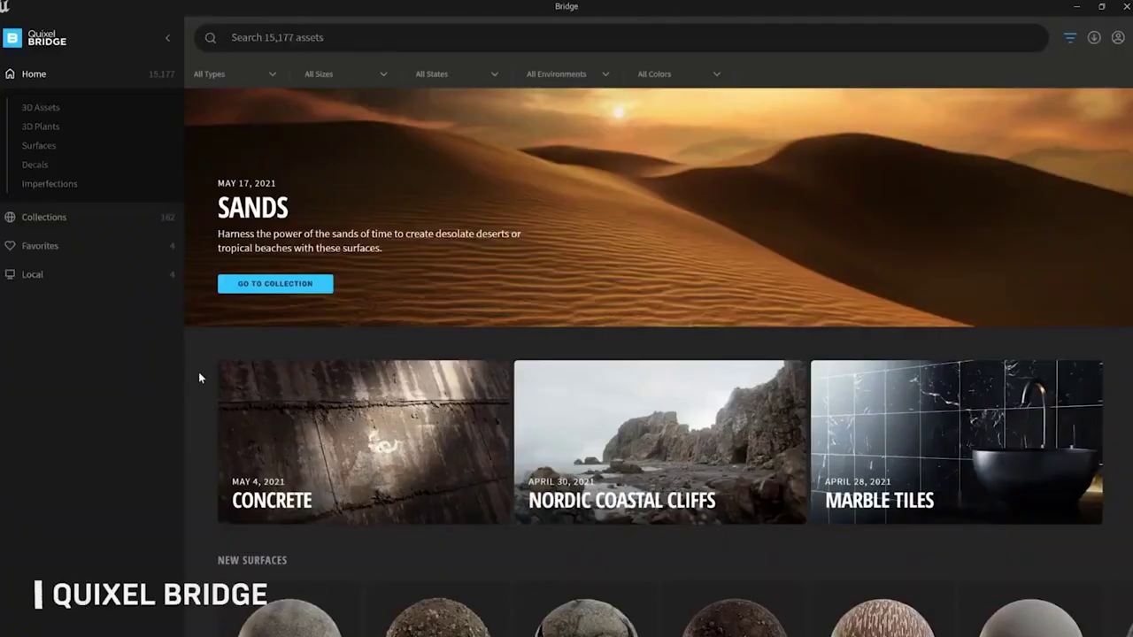
scroll(199, 373, down, 1)
scroll(199, 381, down, 5)
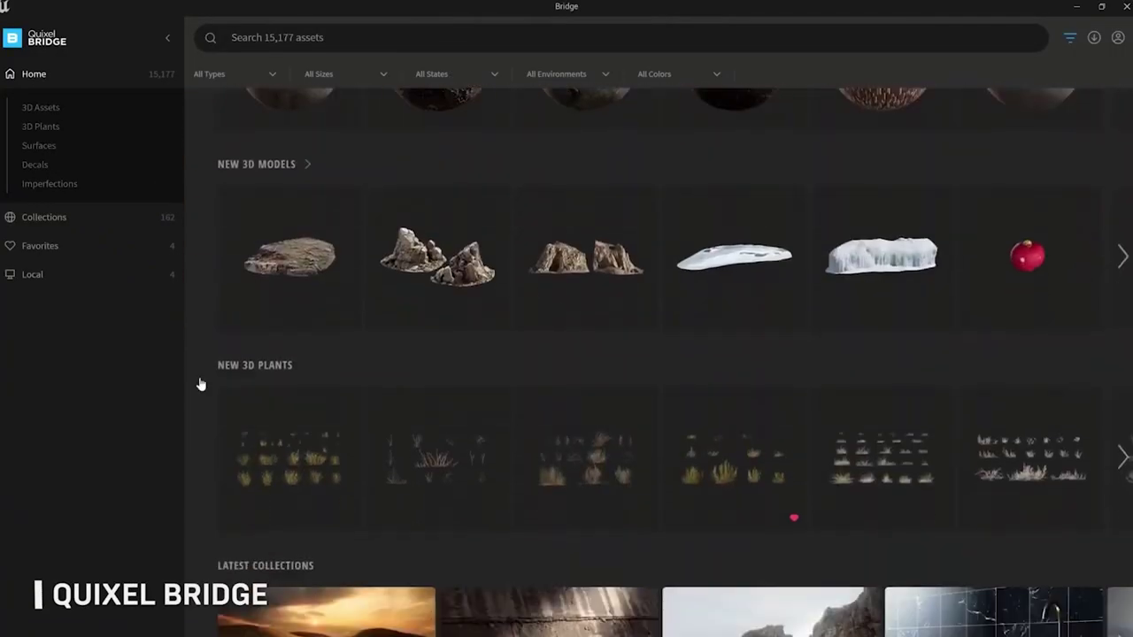
scroll(201, 384, down, 15)
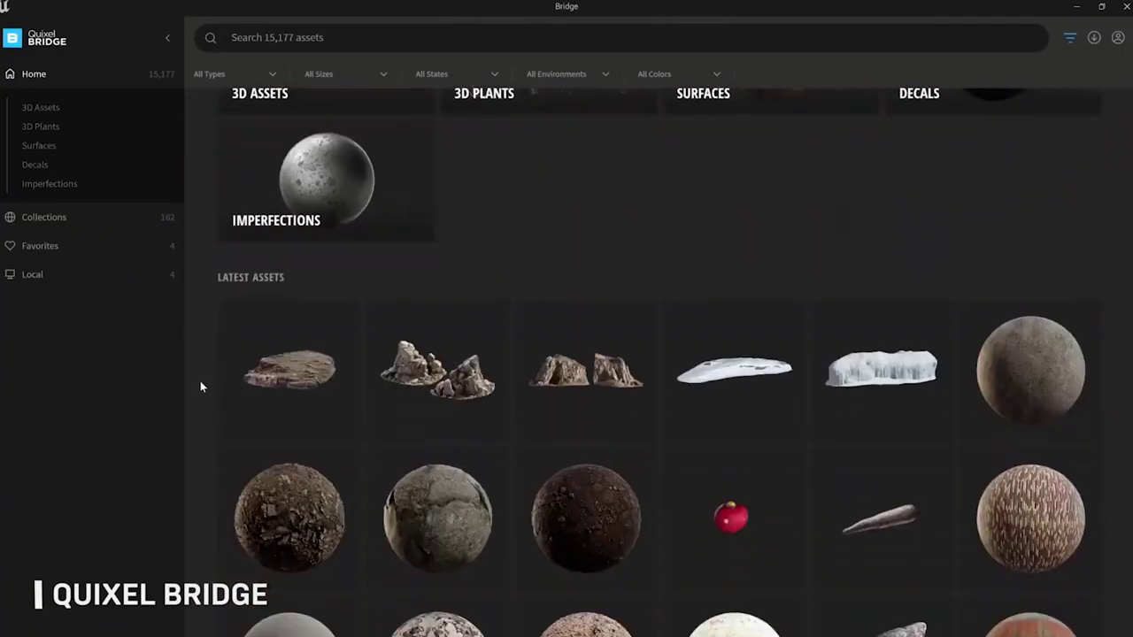
click(69, 220)
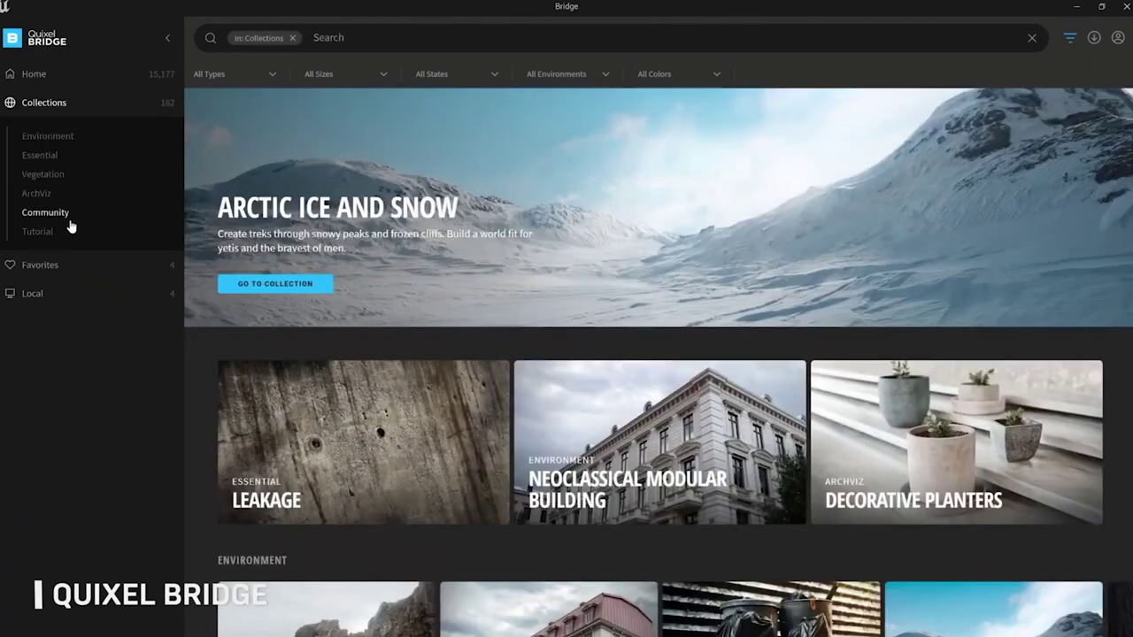
scroll(198, 384, down, 12)
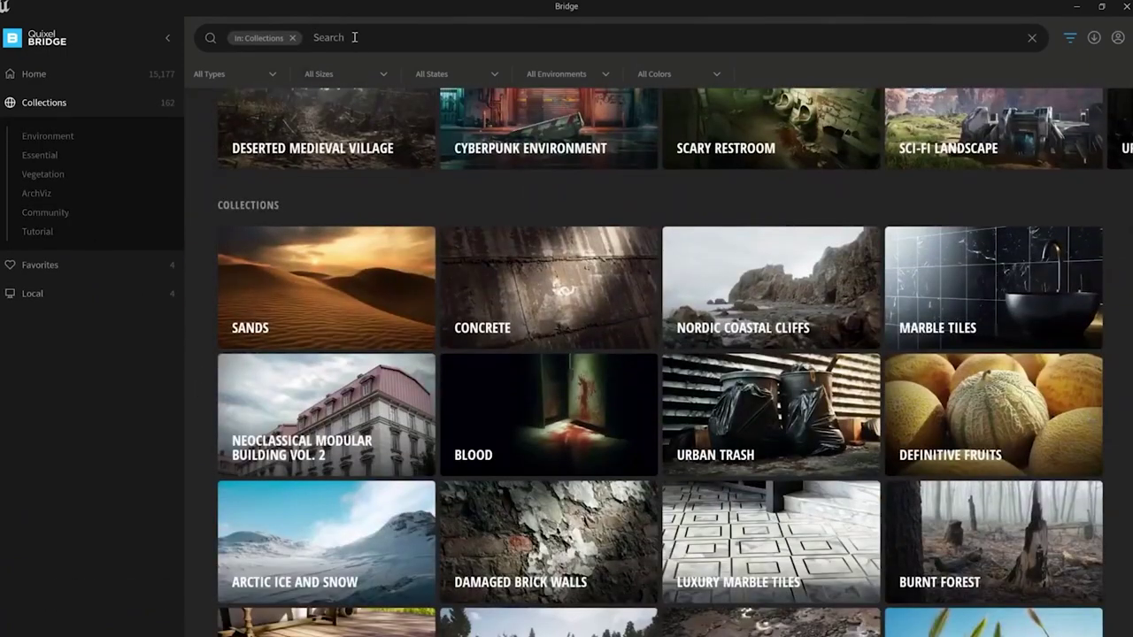
Search 'utah', open Canyons of Utah, and shrink Bridge to a floating window
click(354, 38)
text(utah)
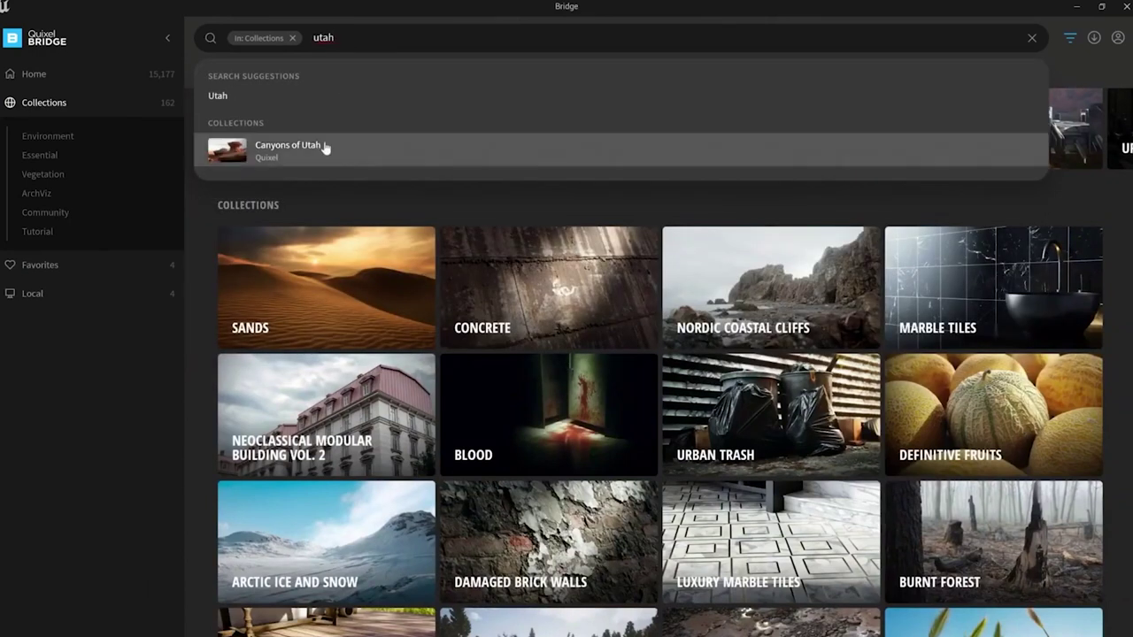
click(326, 146)
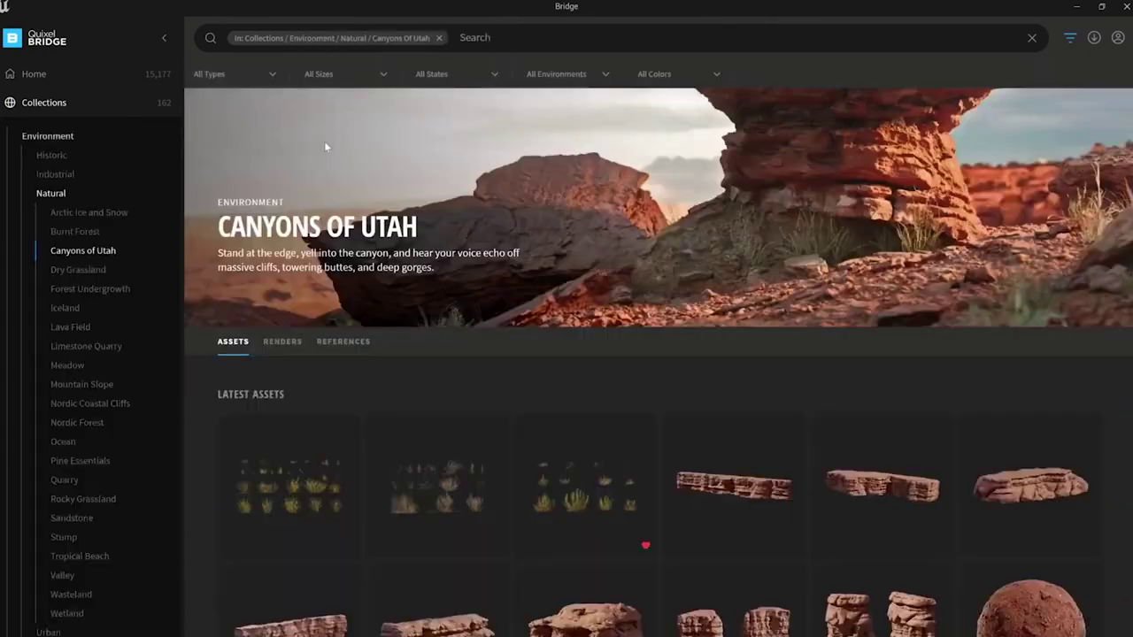
click(1102, 7)
scroll(591, 346, down, 10)
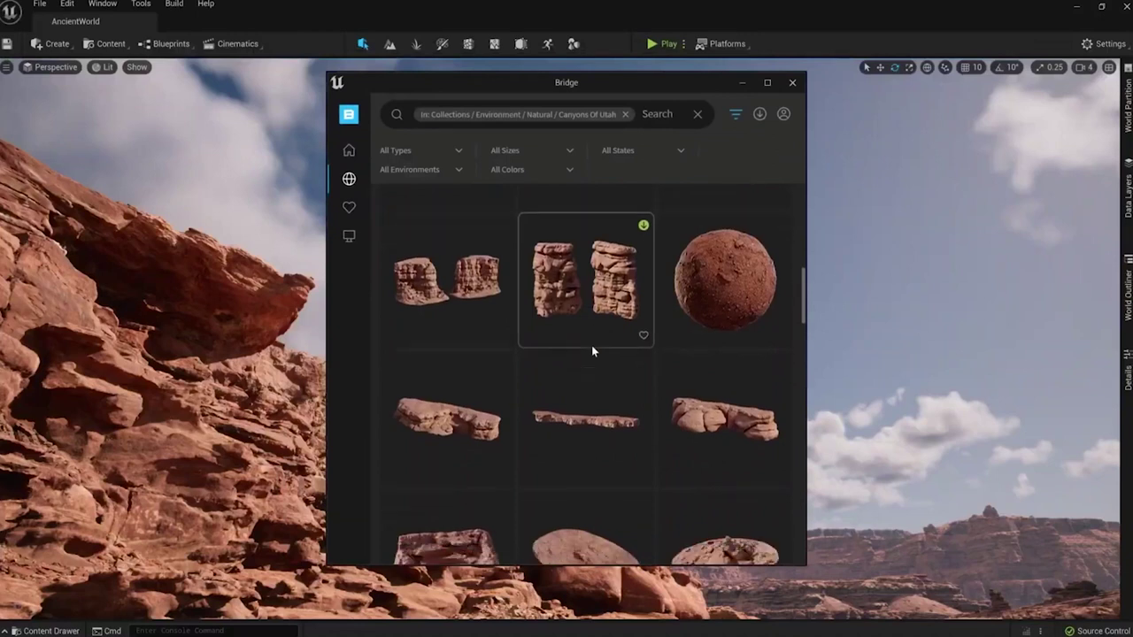
Scroll the Canyons of Utah assets and drag a pointed sandstone rock out to start its download
scroll(593, 351, down, 5)
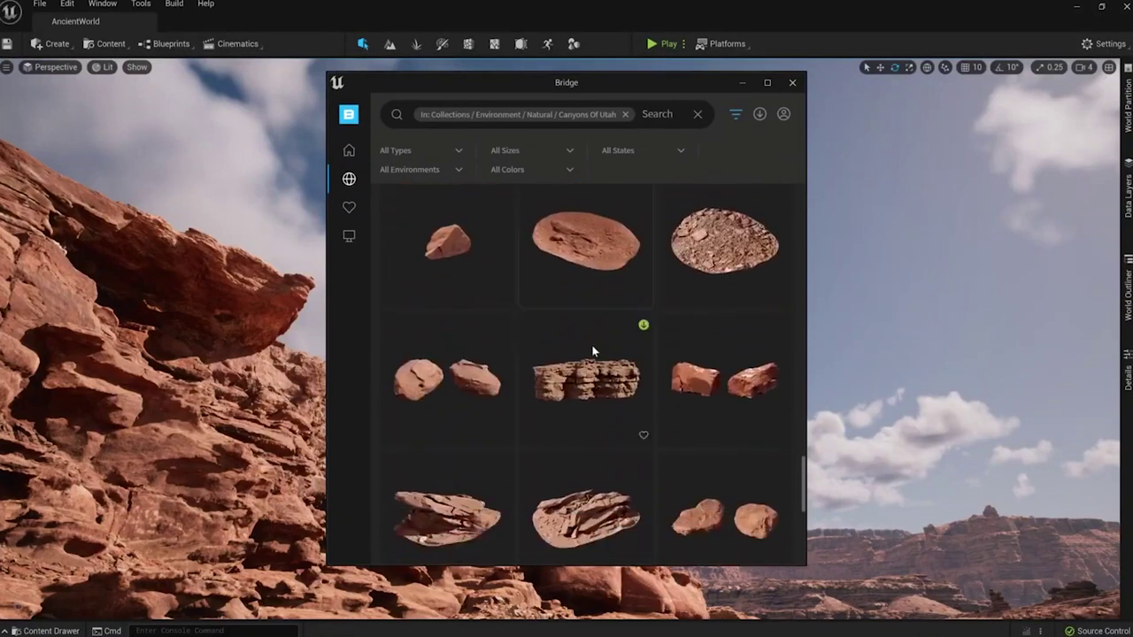
scroll(593, 351, down, 10)
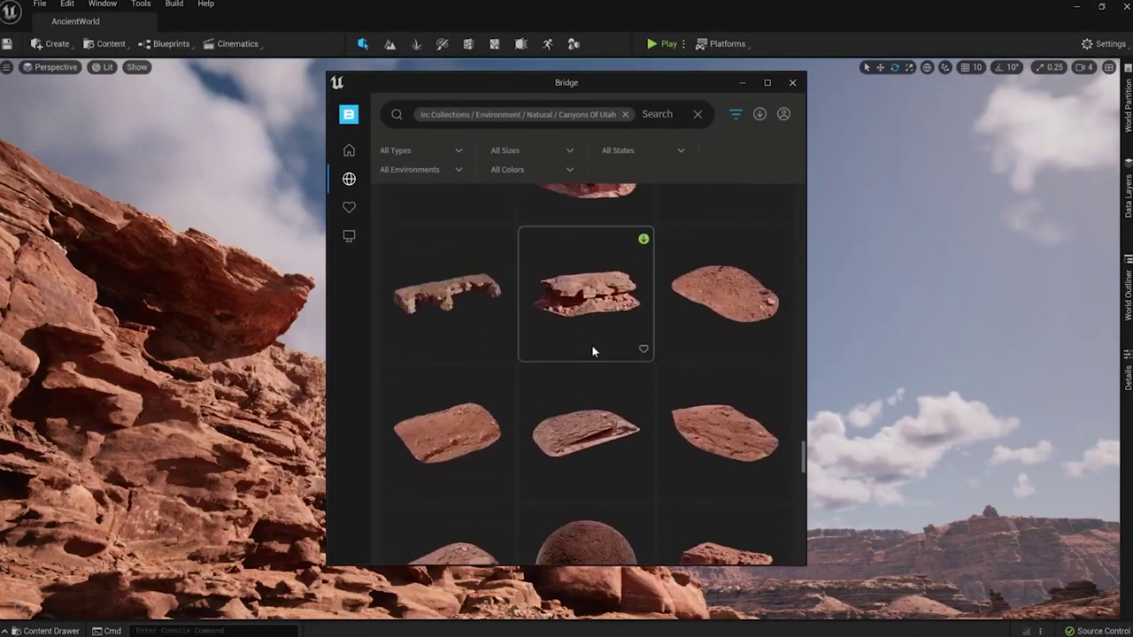
scroll(593, 351, down, 8)
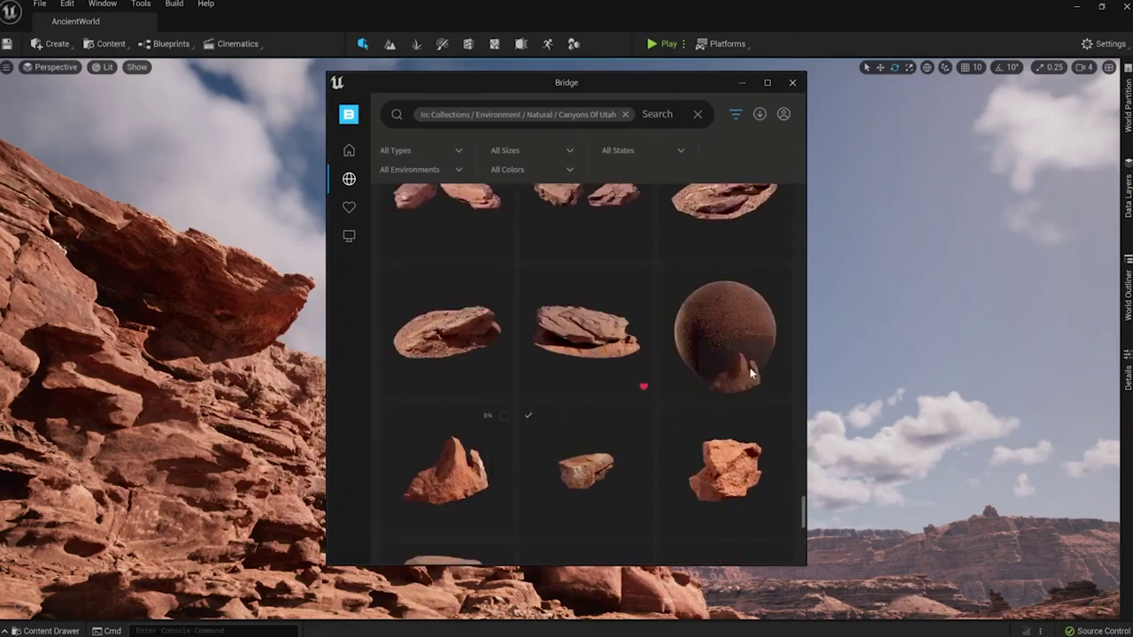
drag(751, 373, 880, 317)
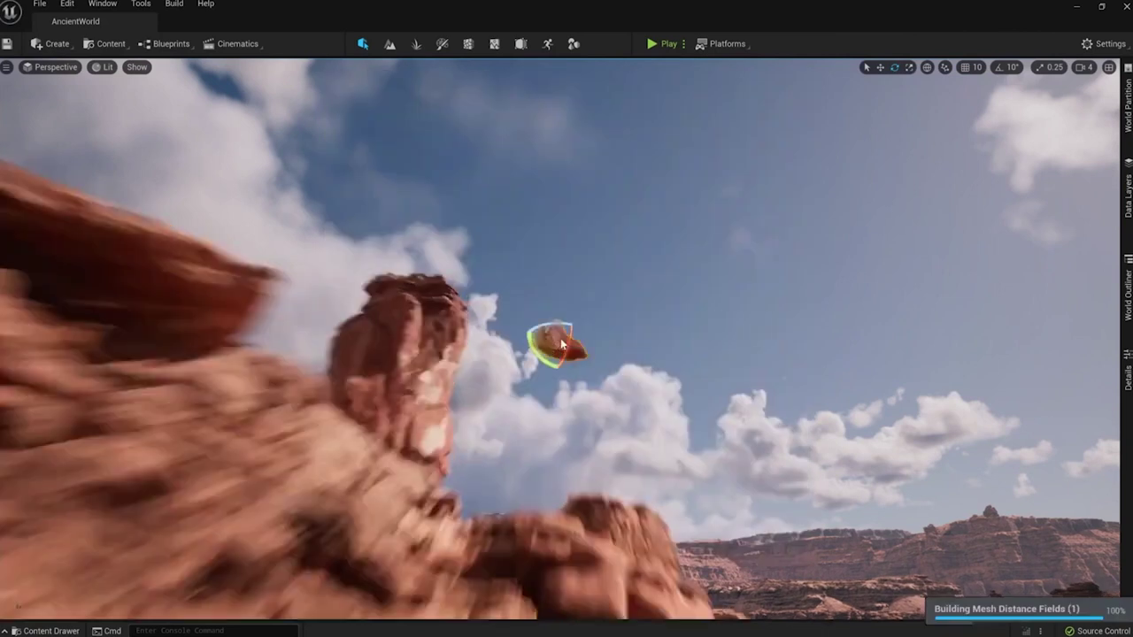
Drop the sandstone rock into the level and orbit the camera around it
drag(552, 341, 561, 344)
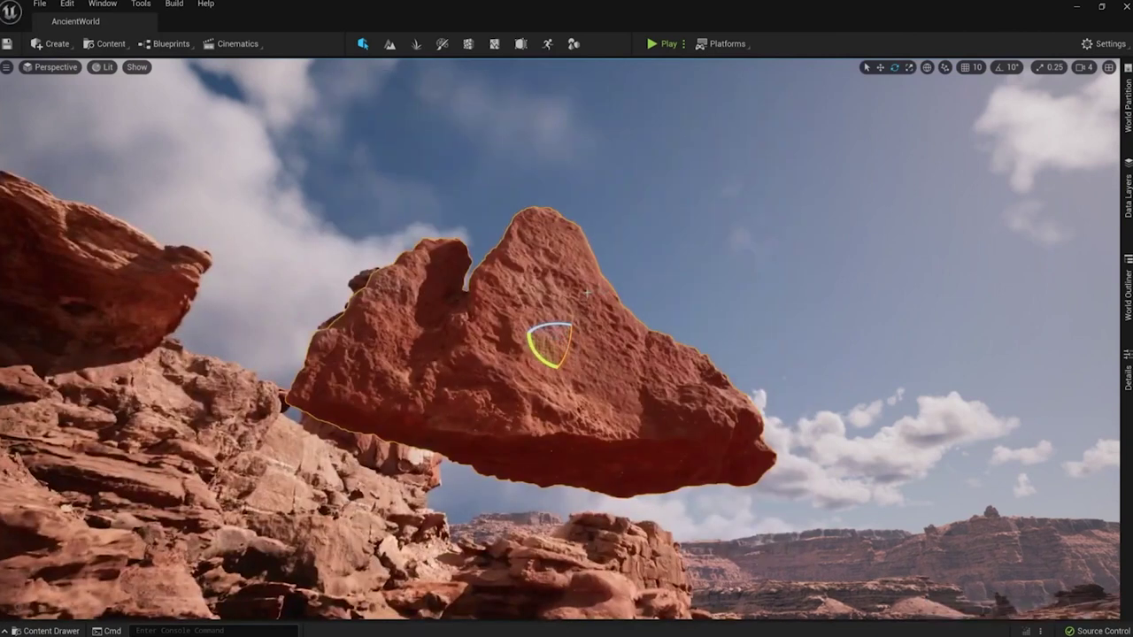
alt+drag(586, 292, 698, 240)
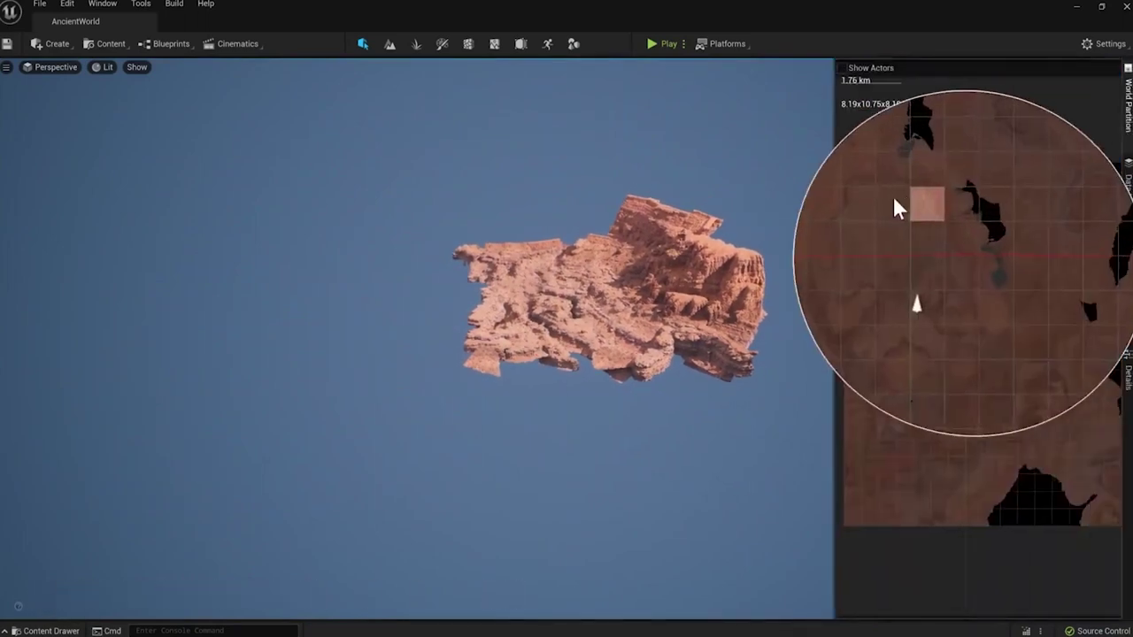
Load one World Partition cell, then a larger drag-selected cell block, and close the map
right_click(892, 196)
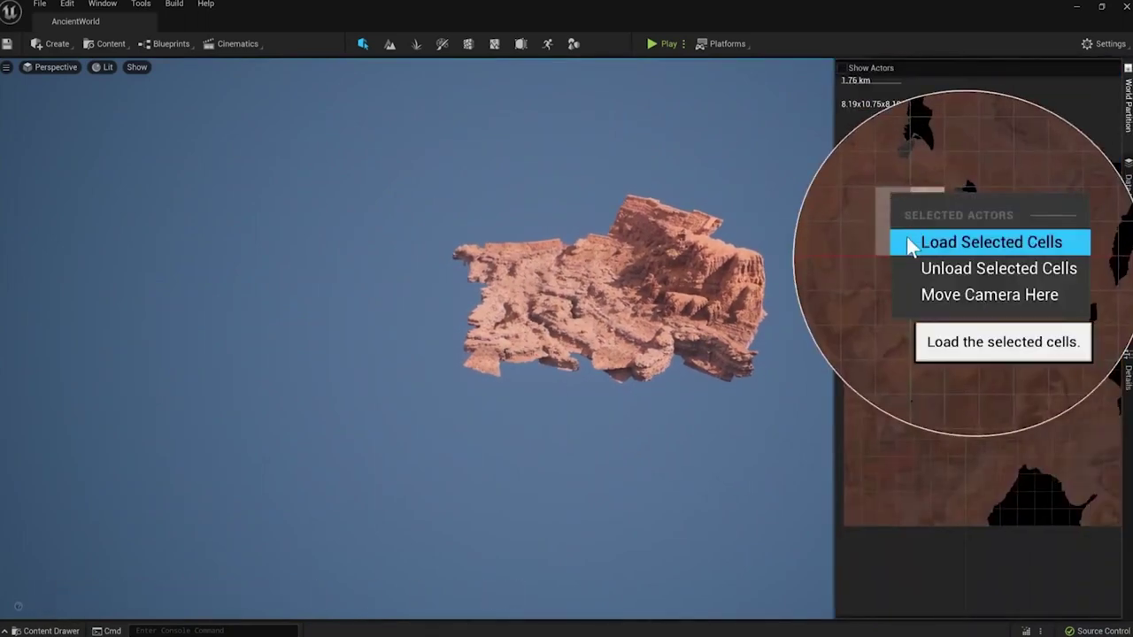
click(906, 236)
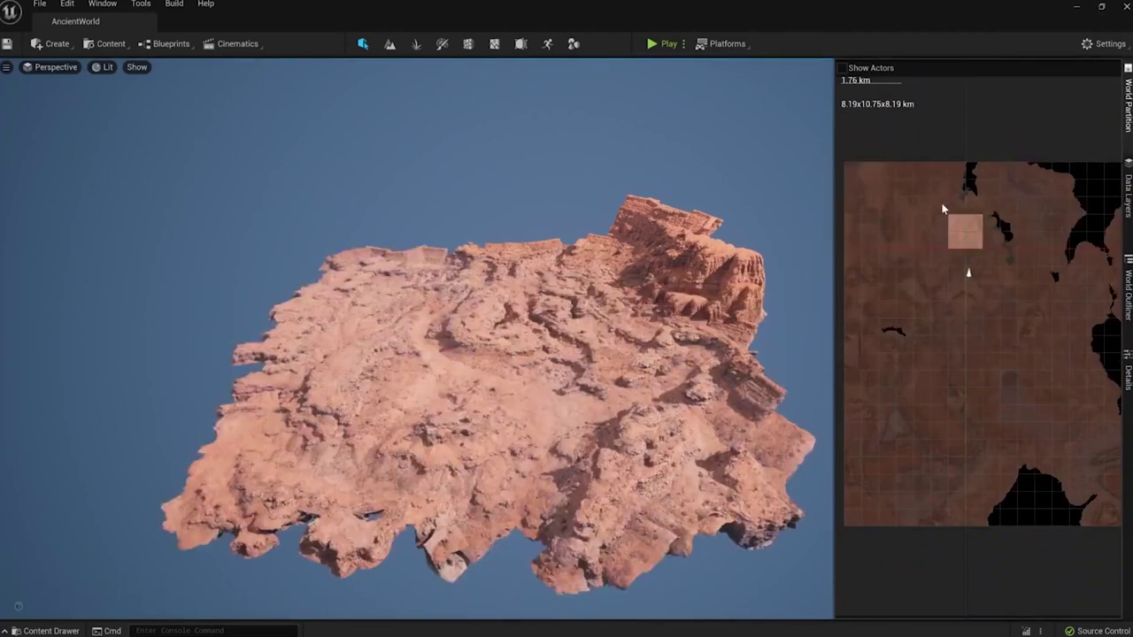
drag(992, 256, 988, 257)
right_click(987, 260)
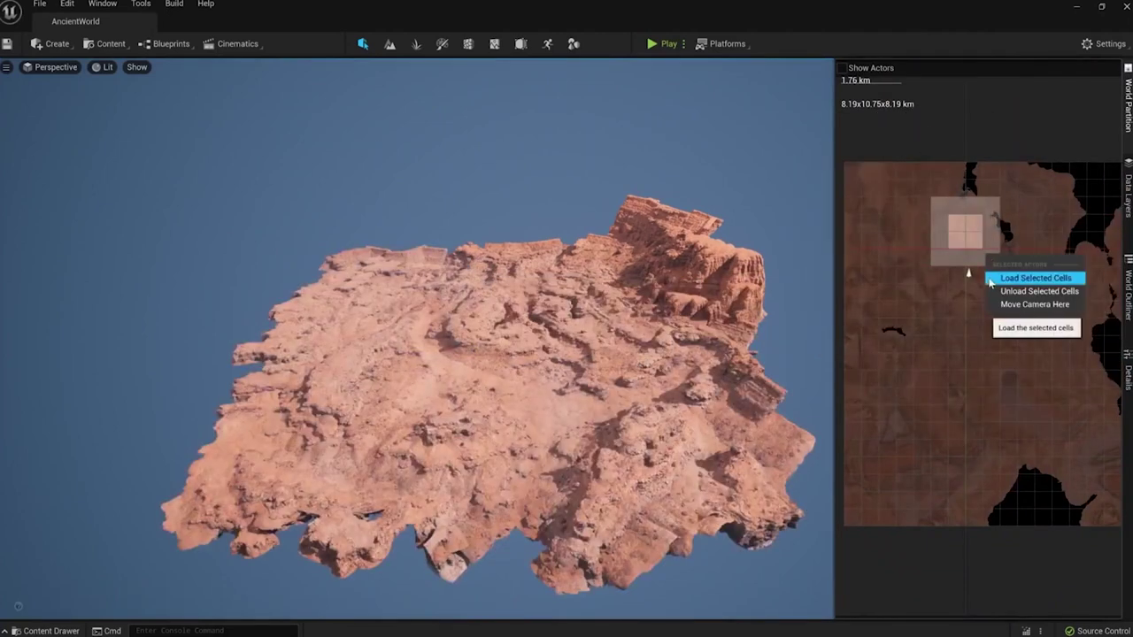
click(1034, 279)
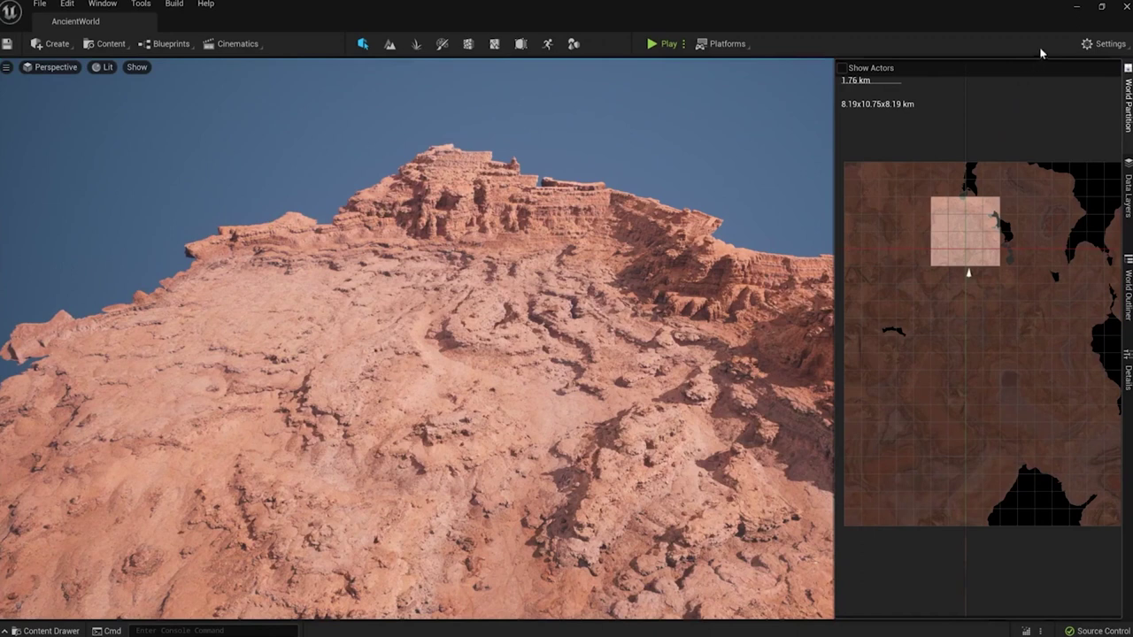
click(1038, 42)
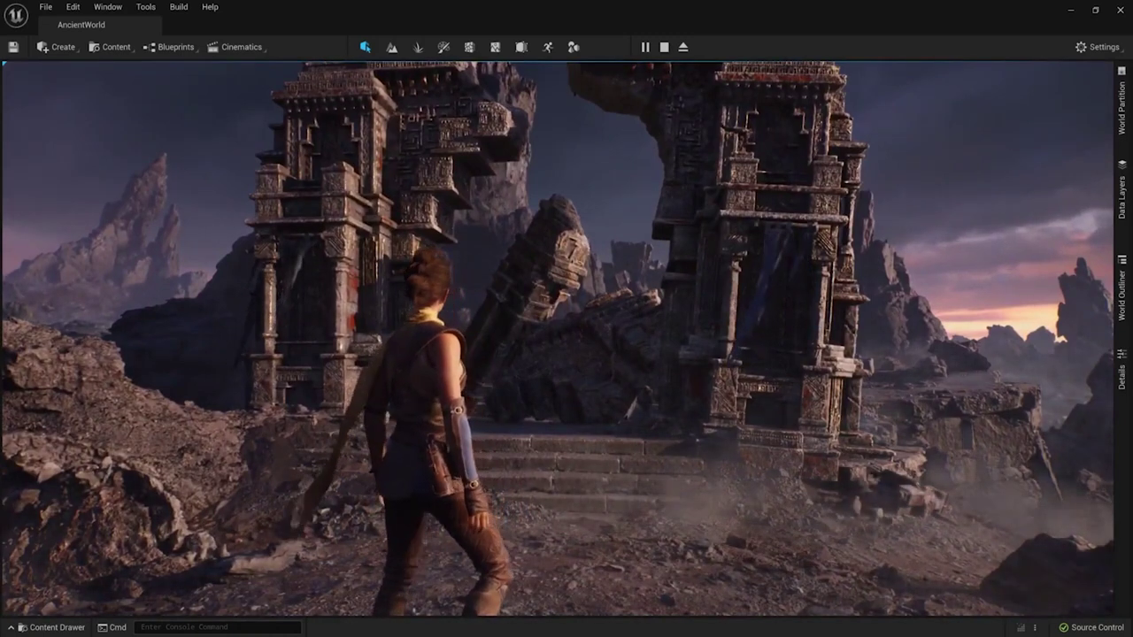
Open the AncientBattle game feature data and expand its Level Instances and Abilities actions
key(ctrl+space)
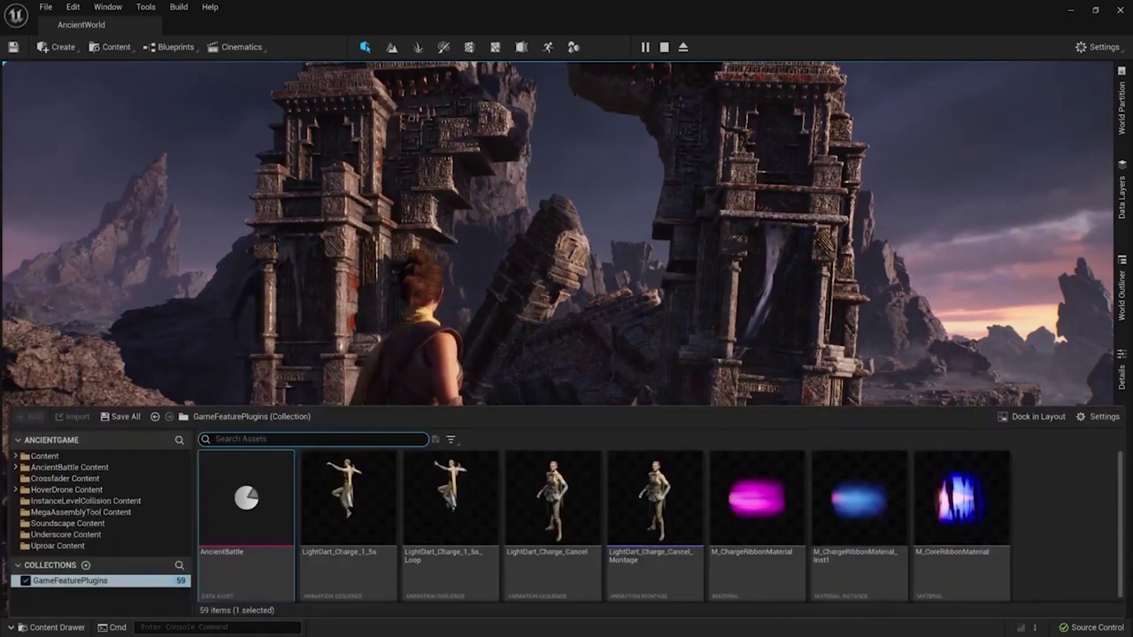
double_click(286, 519)
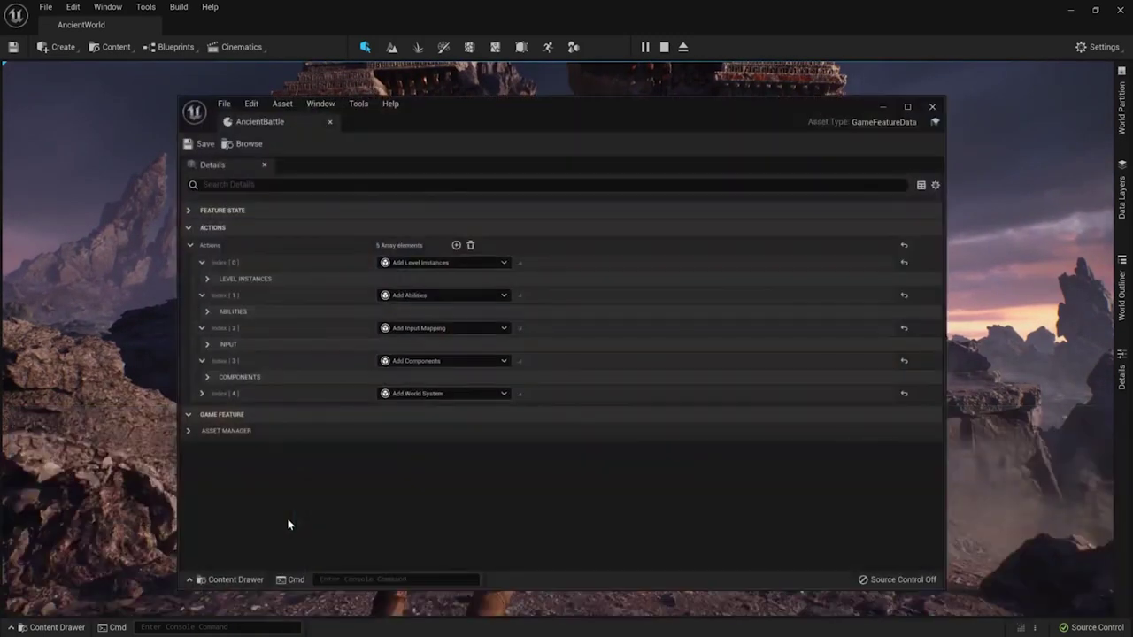
click(207, 279)
scroll(330, 379, down, 1)
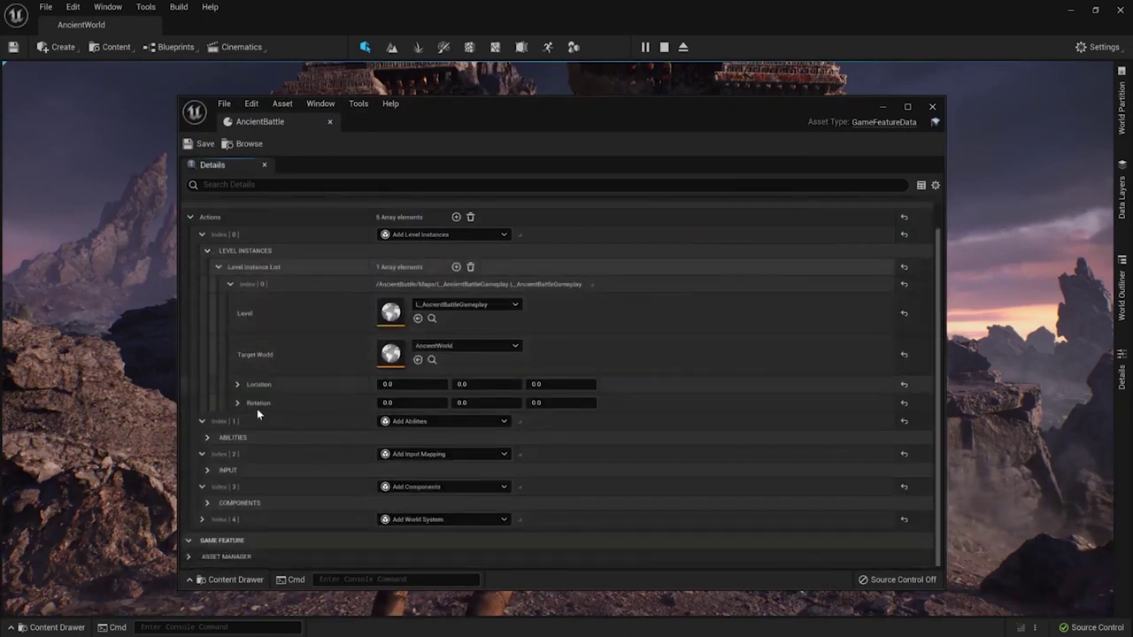
click(207, 438)
scroll(332, 427, down, 5)
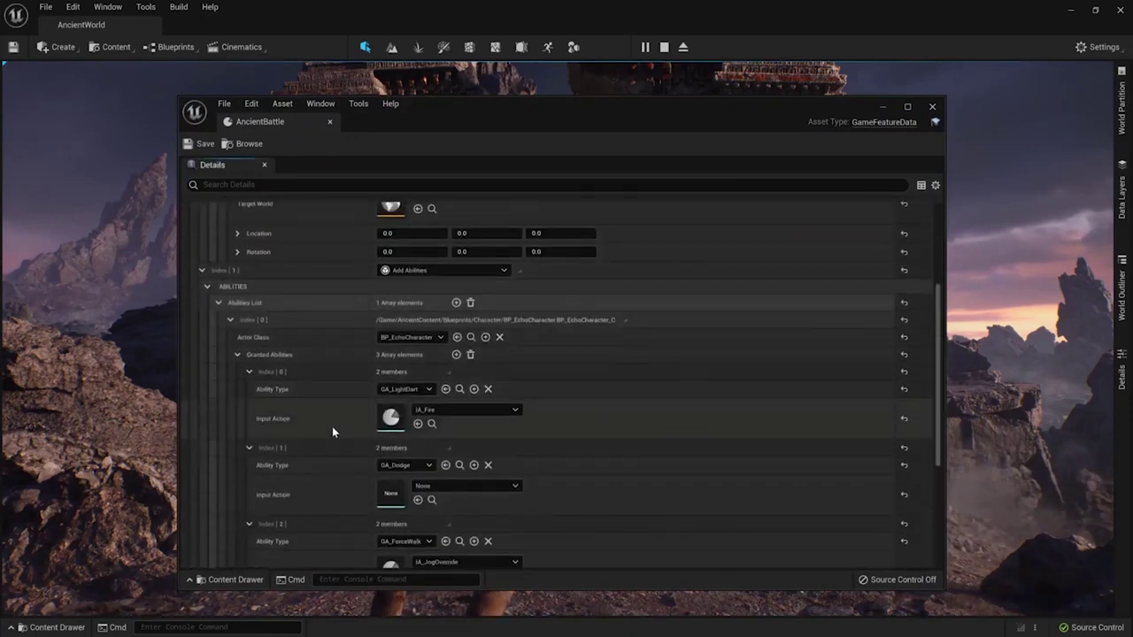
Expand the Input mapping and Components actions, then minimise the asset window
click(208, 470)
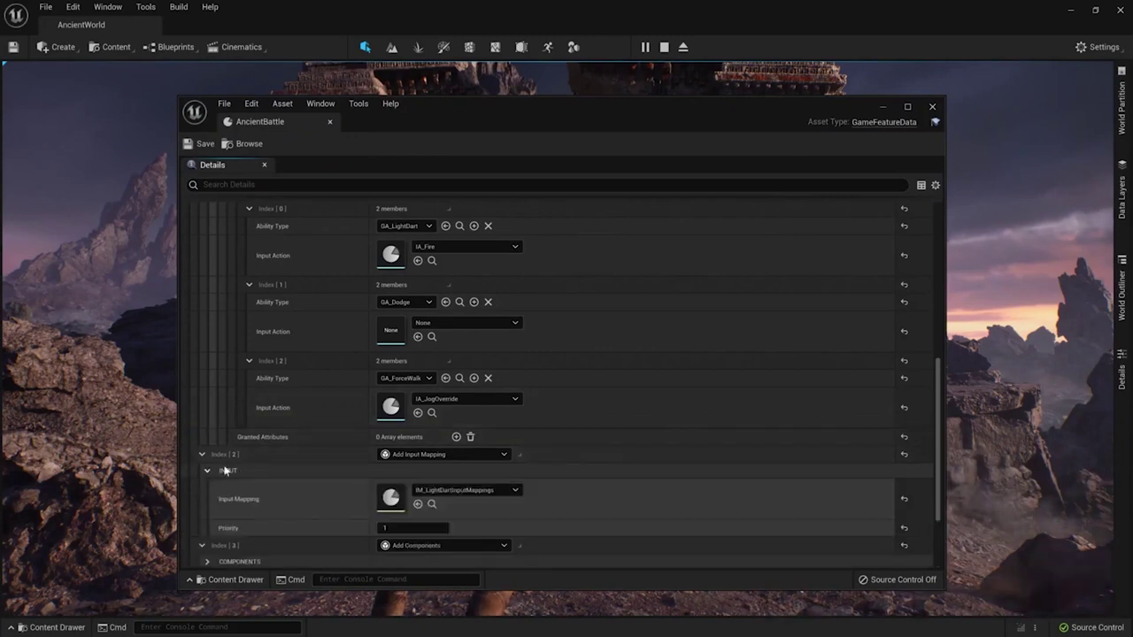
scroll(309, 457, down, 1)
scroll(309, 456, down, 2)
click(207, 503)
scroll(335, 476, down, 5)
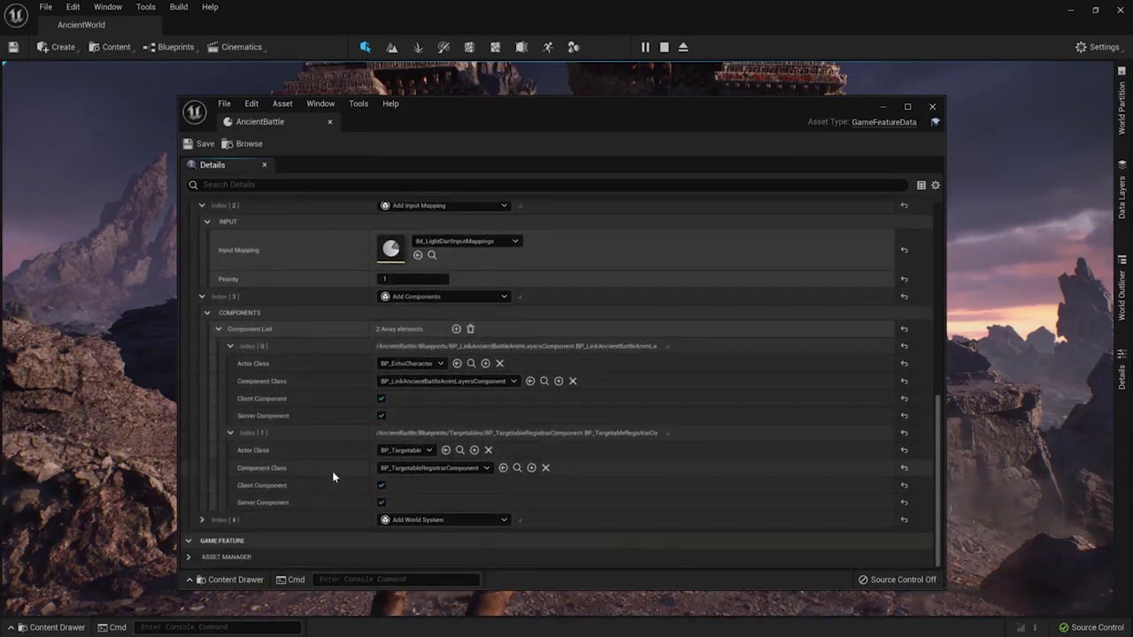
click(883, 107)
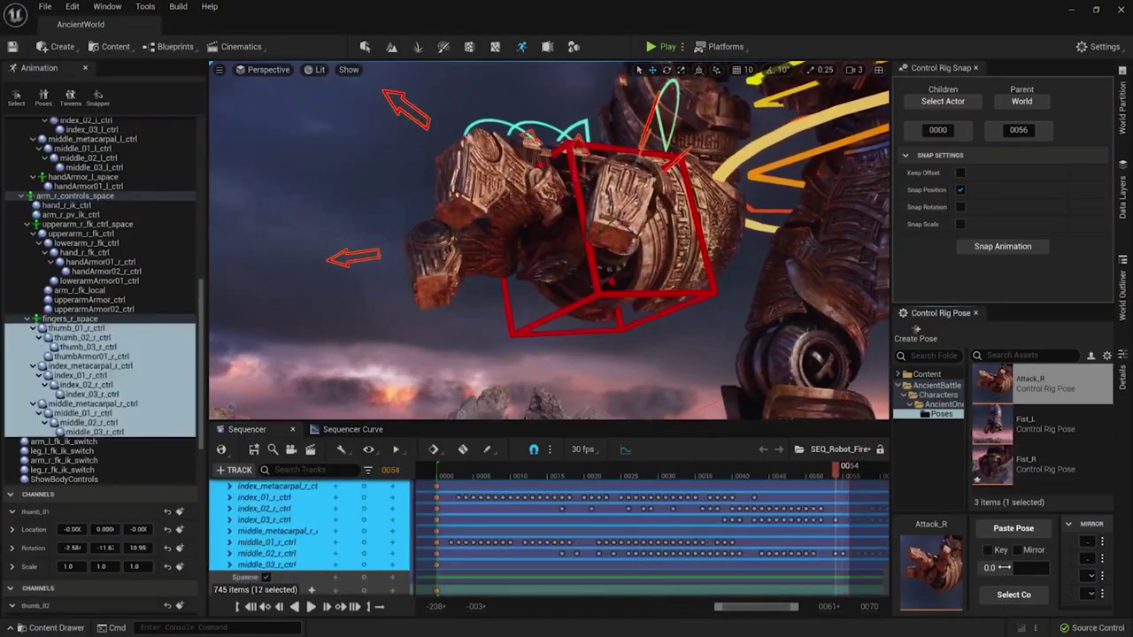
Blend the robot's right hand partway toward Attack_R and scrub Sequencer to preview it
drag(1013, 563, 1022, 566)
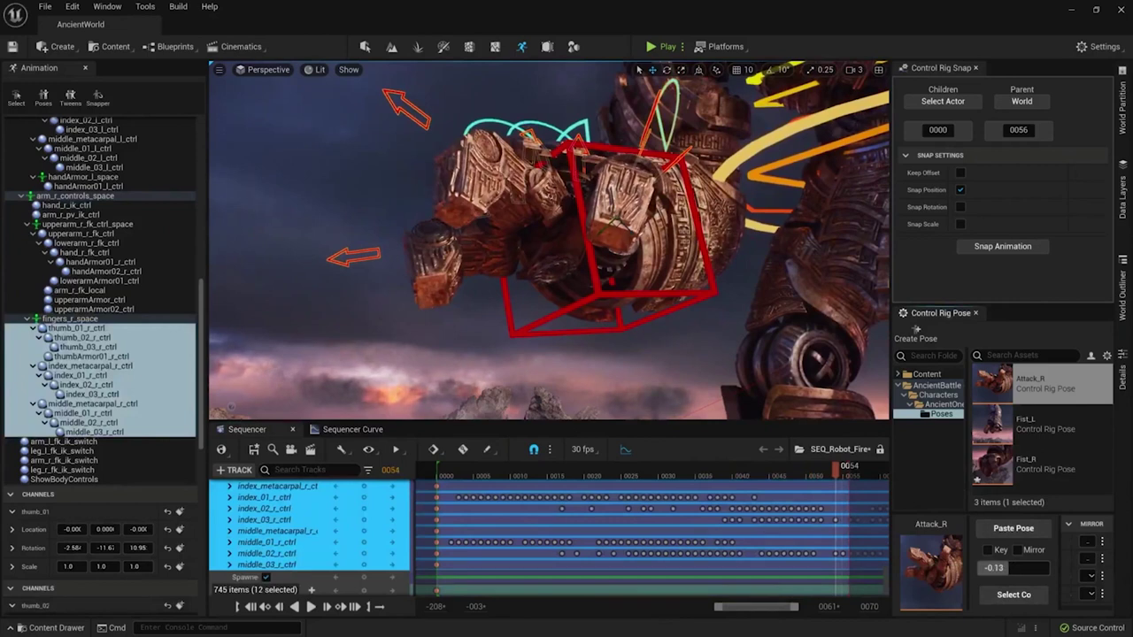
mouse_move(835, 478)
mouse_down()
mouse_move(734, 478)
mouse_move(835, 478)
mouse_up()
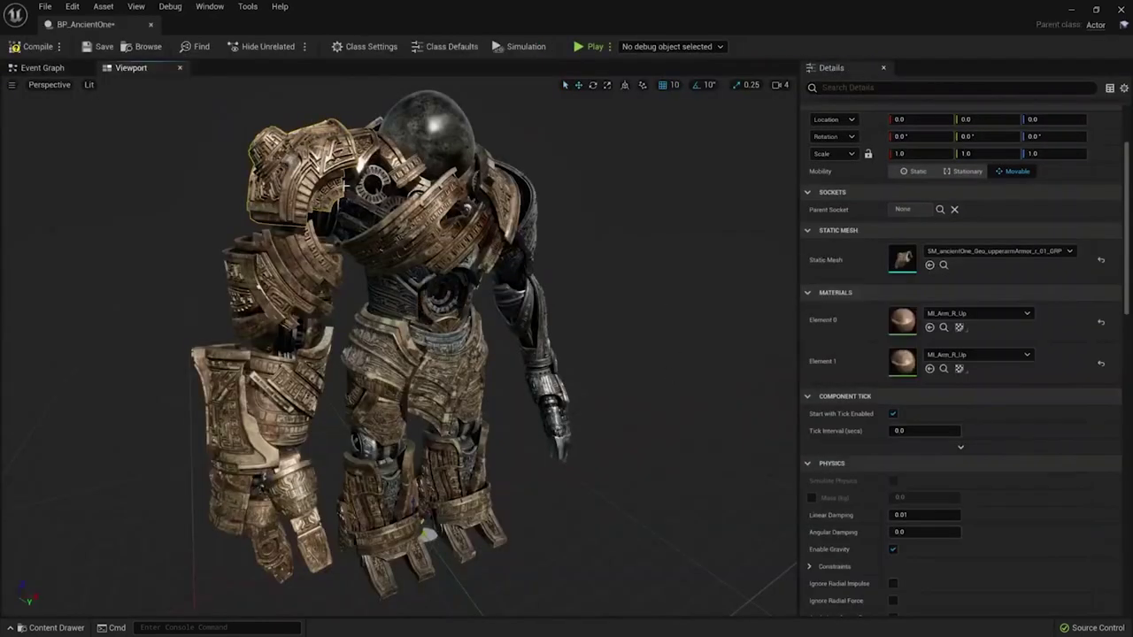
Select the chestplate component and browse to its static mesh asset
click(424, 226)
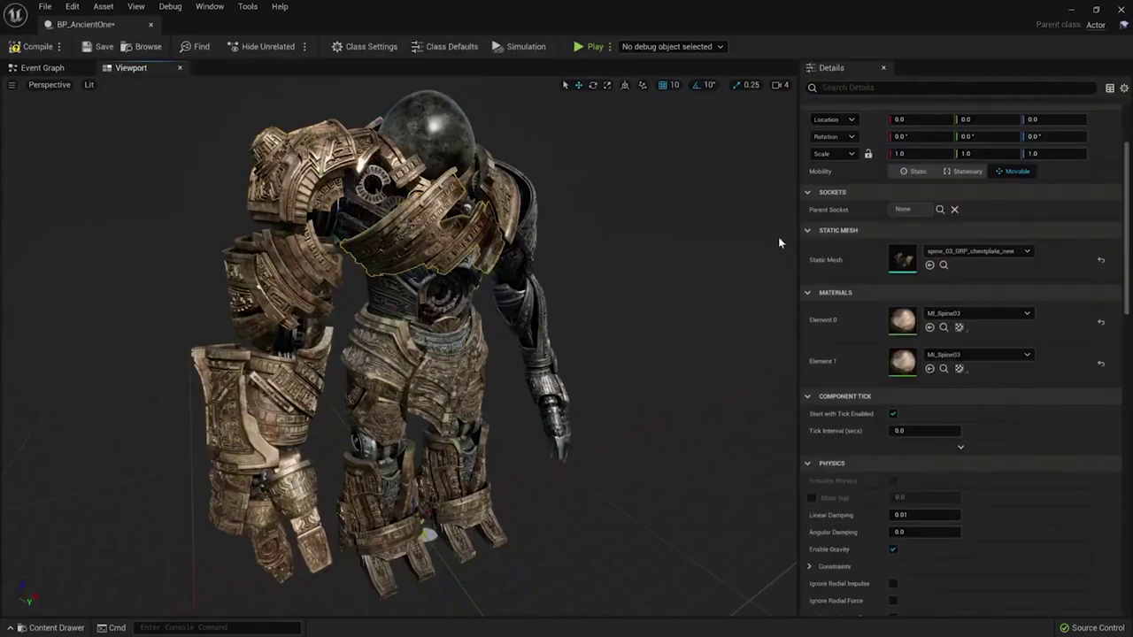
click(943, 265)
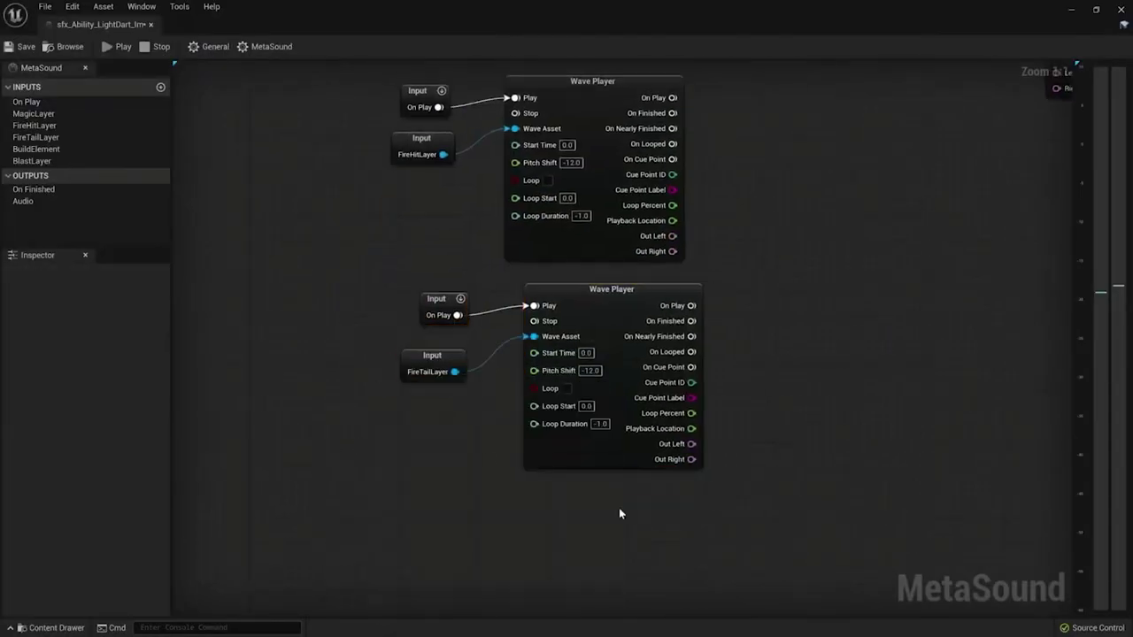
Add a Map Range (Float) node and wire its output into Pitch Shift
right_click(481, 308)
text(map ra)
click(569, 369)
drag(613, 226, 684, 147)
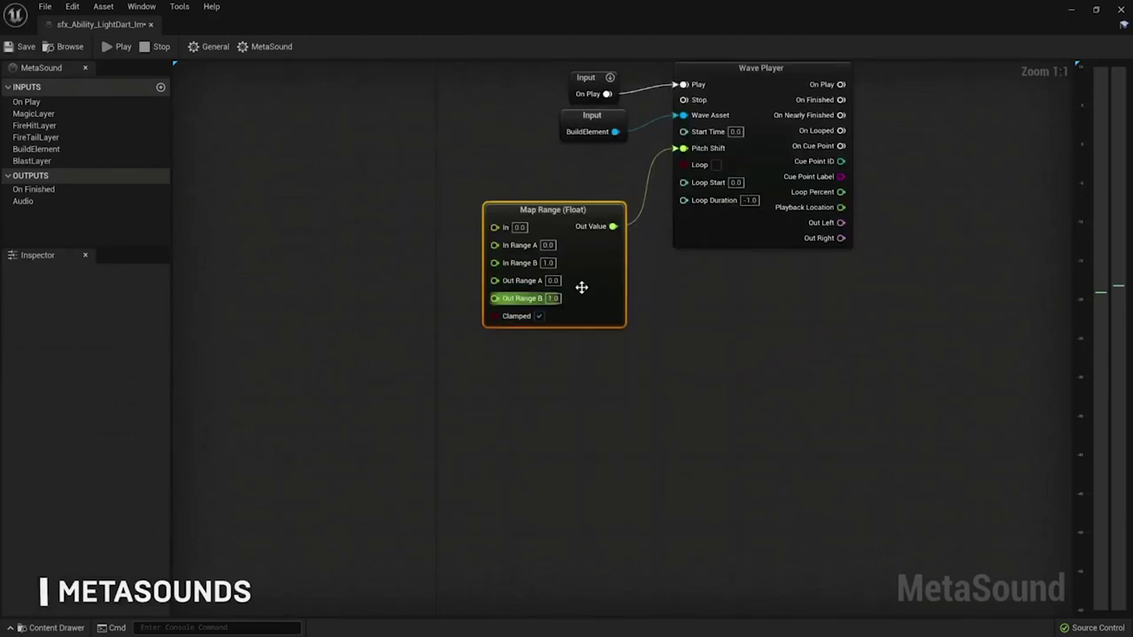
Add an On Play trigger driving an AD Envelope (Float) that feeds Map Range, adjusting its decay time
right_click(240, 203)
text(trig)
click(278, 177)
drag(309, 189, 336, 202)
text(AD En)
click(430, 263)
click(404, 245)
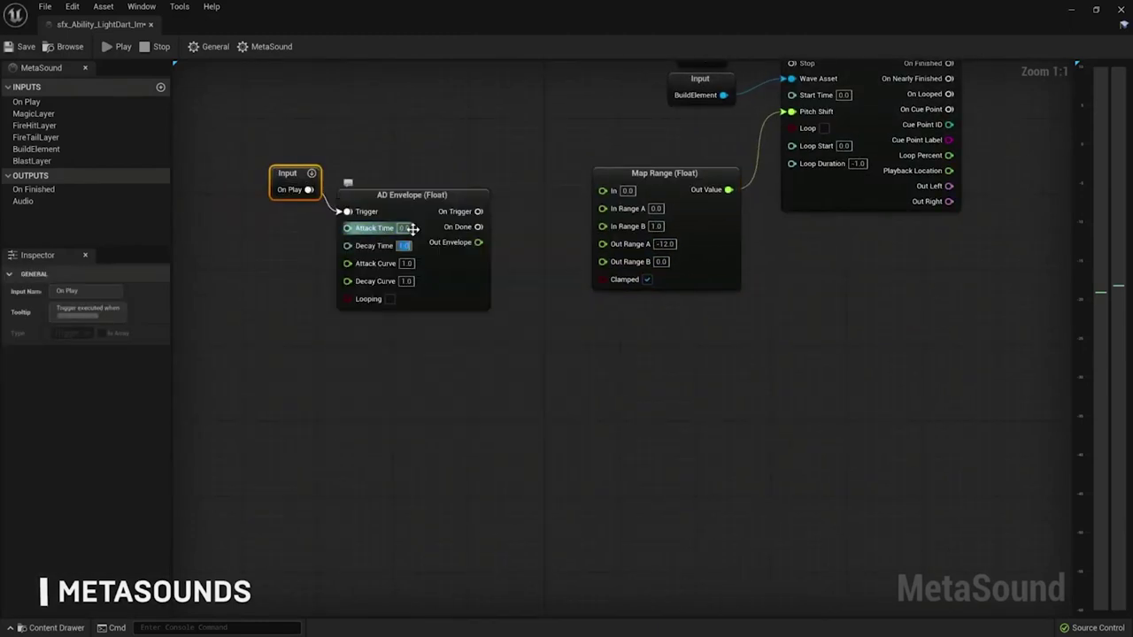
drag(478, 242, 603, 190)
Add an AD Envelope (Audio) node triggered by On Play, undoing a mistaken ADSR Envelope
right_drag(797, 398, 398, 425)
drag(27, 102, 374, 328)
text(ADSR)
click(431, 341)
key(ctrl+z)
click(425, 381)
right_drag(486, 458, 490, 363)
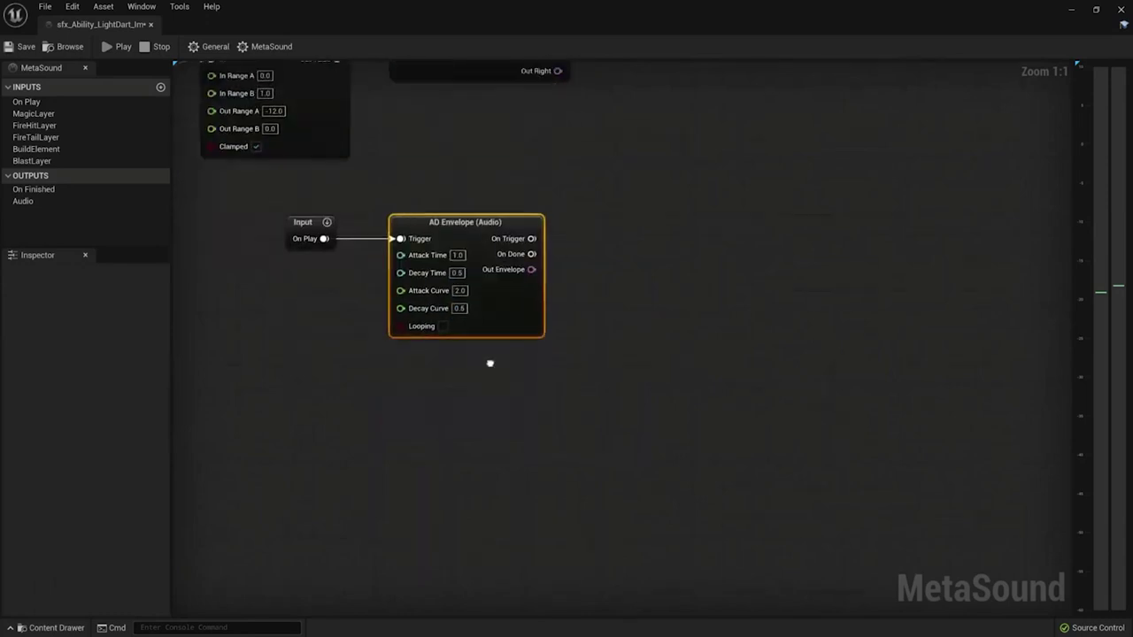
Add a Wave Player fed by the BlastLayer input and duplicate the envelope with its input
right_click(339, 417)
click(354, 390)
drag(354, 407, 417, 384)
right_drag(492, 138, 492, 89)
key(ctrl+c)
key(ctrl+v)
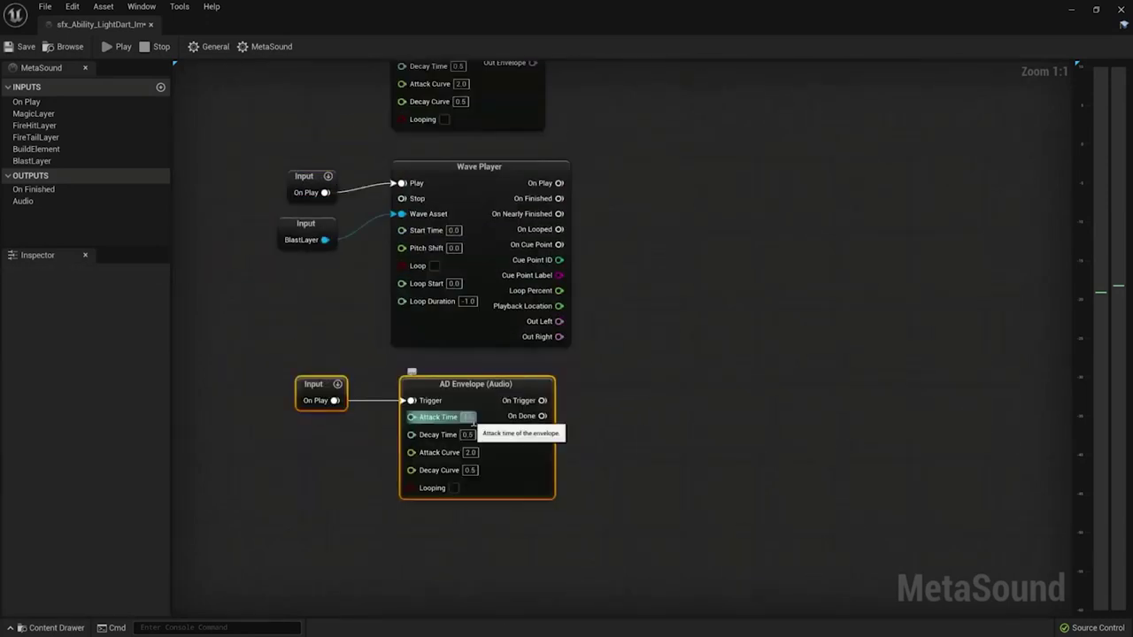
Route the Wave Player outputs into a new mixer node and wire the mix to Output
right_drag(506, 405, 263, 415)
drag(316, 331, 443, 408)
click(394, 515)
scroll(392, 399, down, 5)
right_drag(445, 445, 435, 324)
right_drag(366, 536, 454, 240)
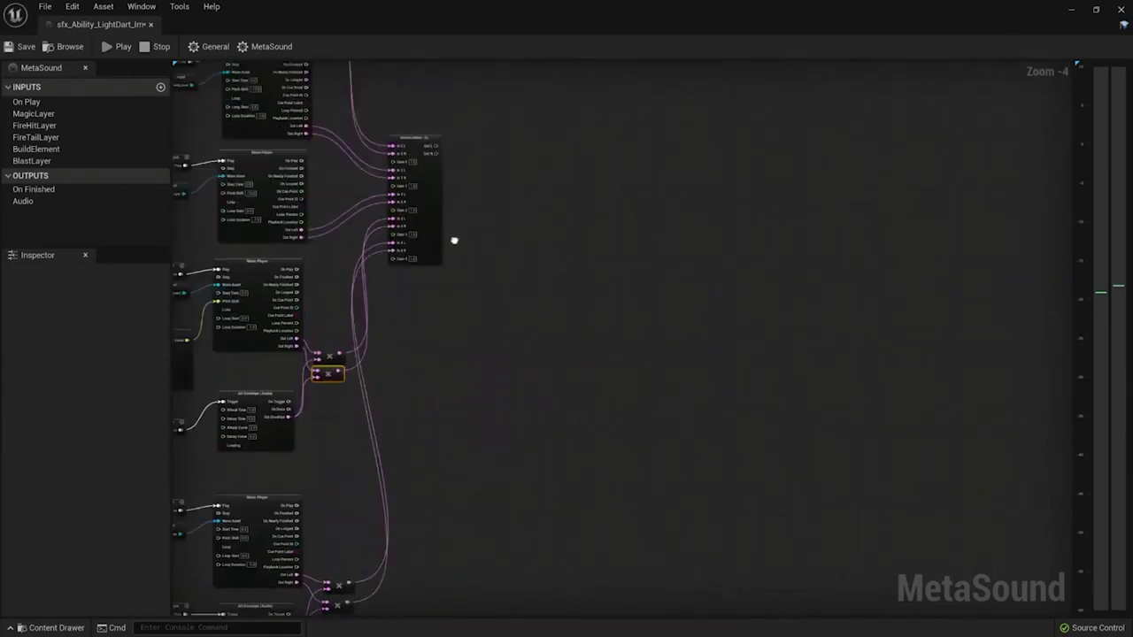
scroll(454, 240, up, 3)
right_click(349, 229)
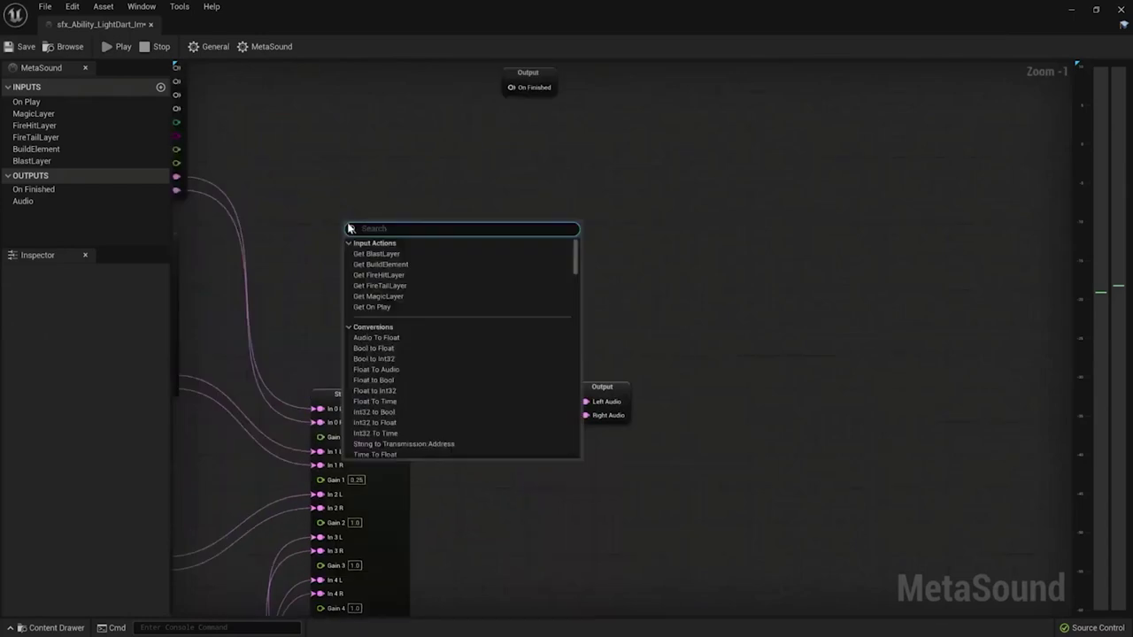
drag(349, 228, 412, 238)
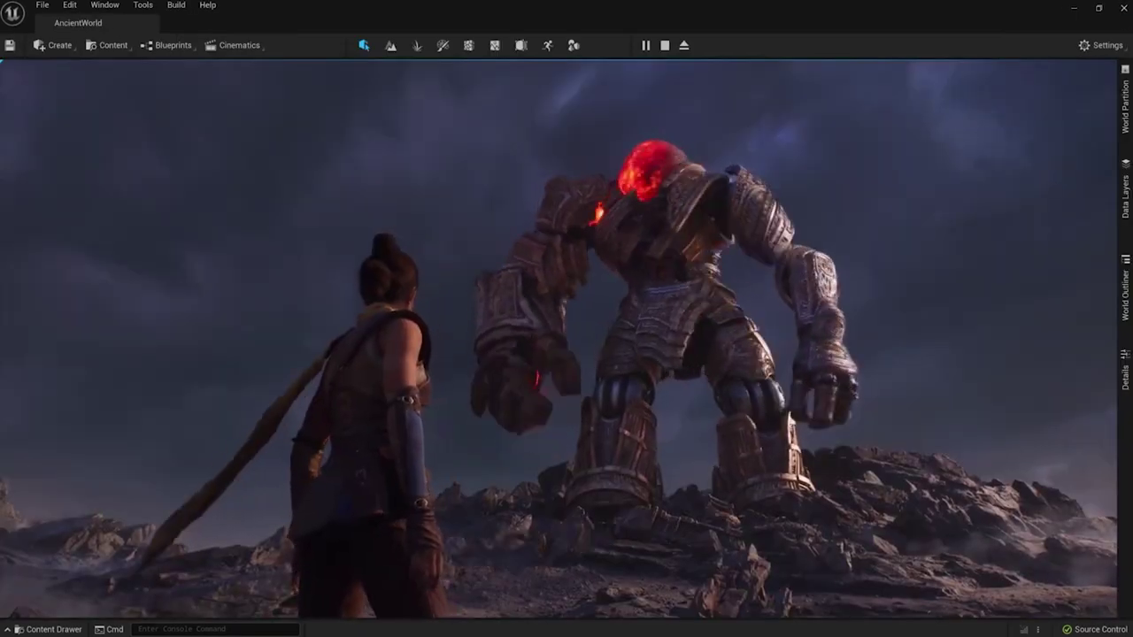